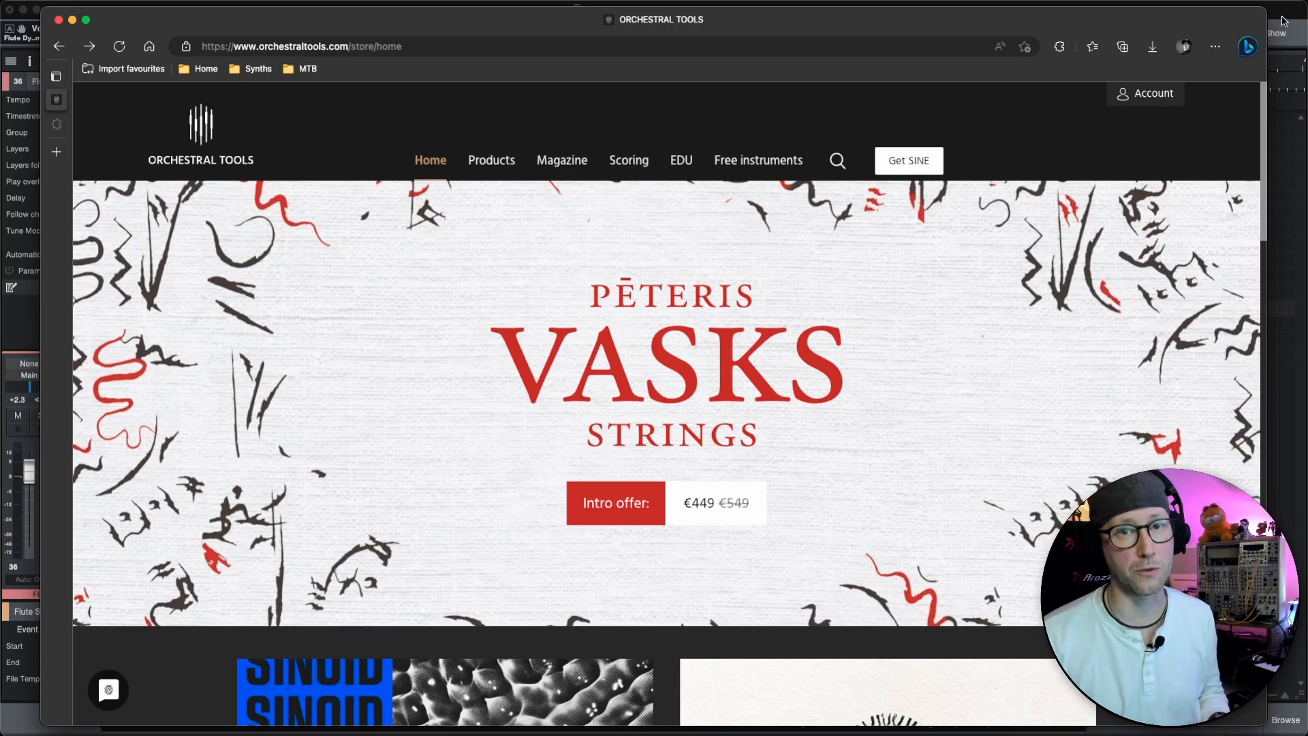
- Switch to Studio One and bring up the SINE Player instrument from the Cosmic Ripples song's SINE Player track
left_click(1284, 21)
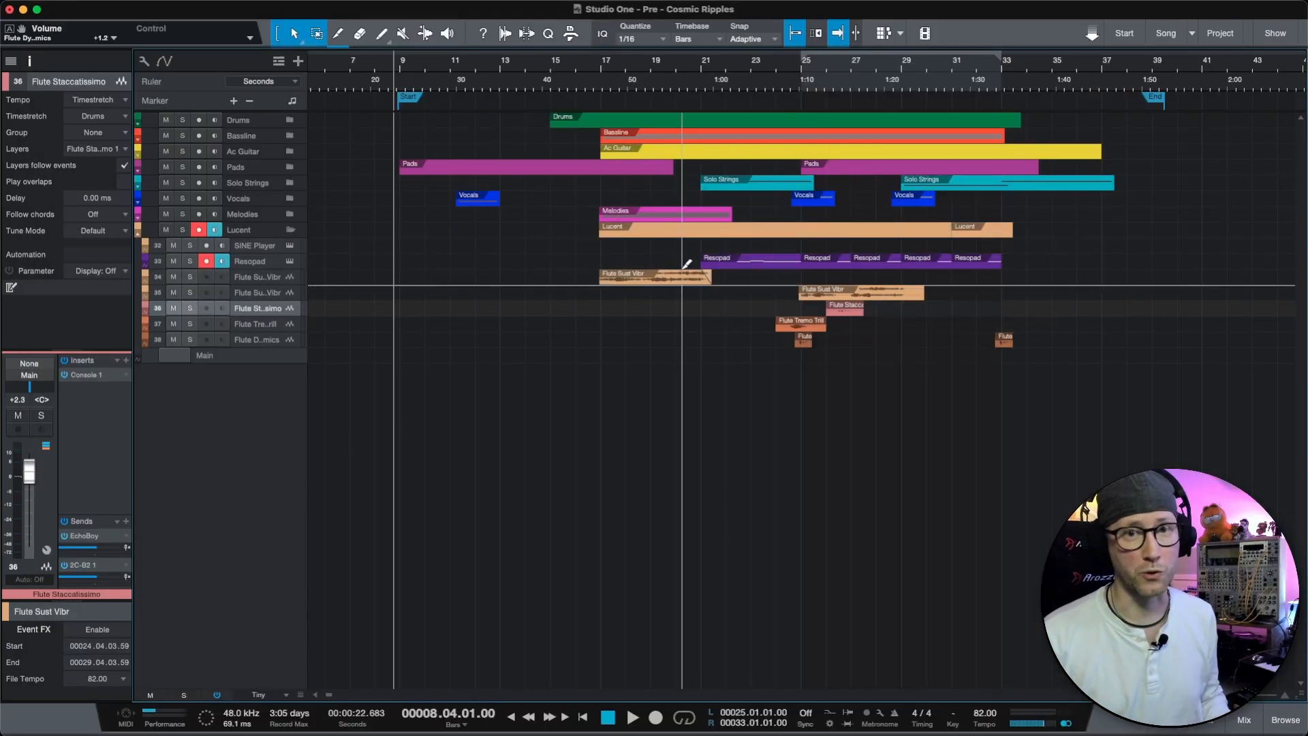
left_click(290, 248)
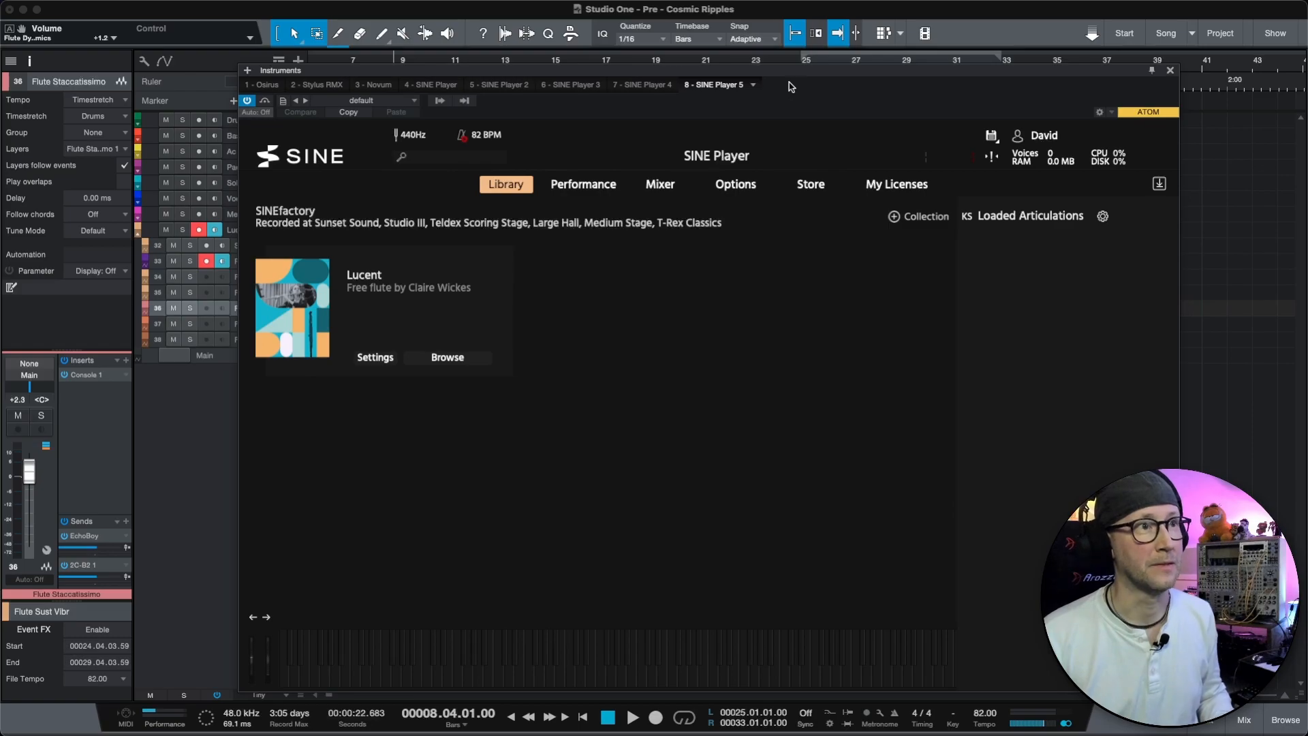
left_click_drag(791, 73, 787, 73)
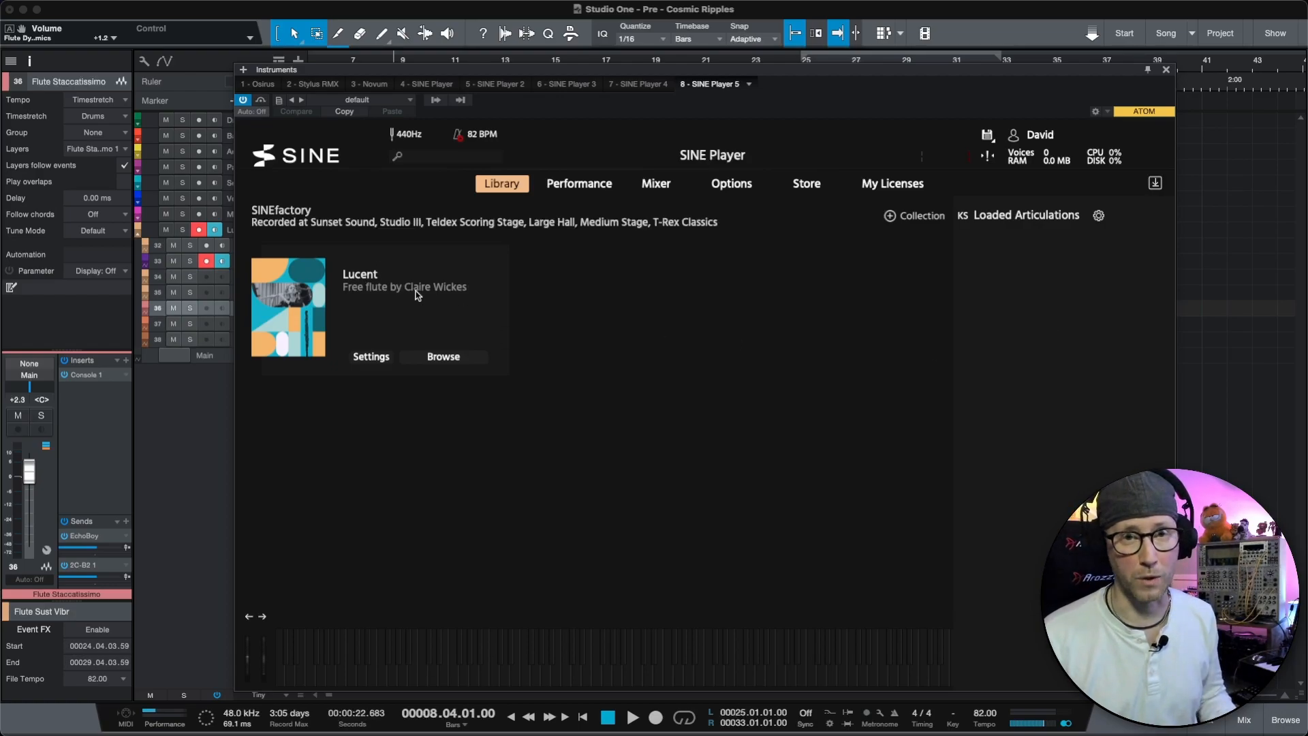
- Browse the Lucent free flute collection and load the 01 Lucent instrument with all its articulations
left_click(449, 359)
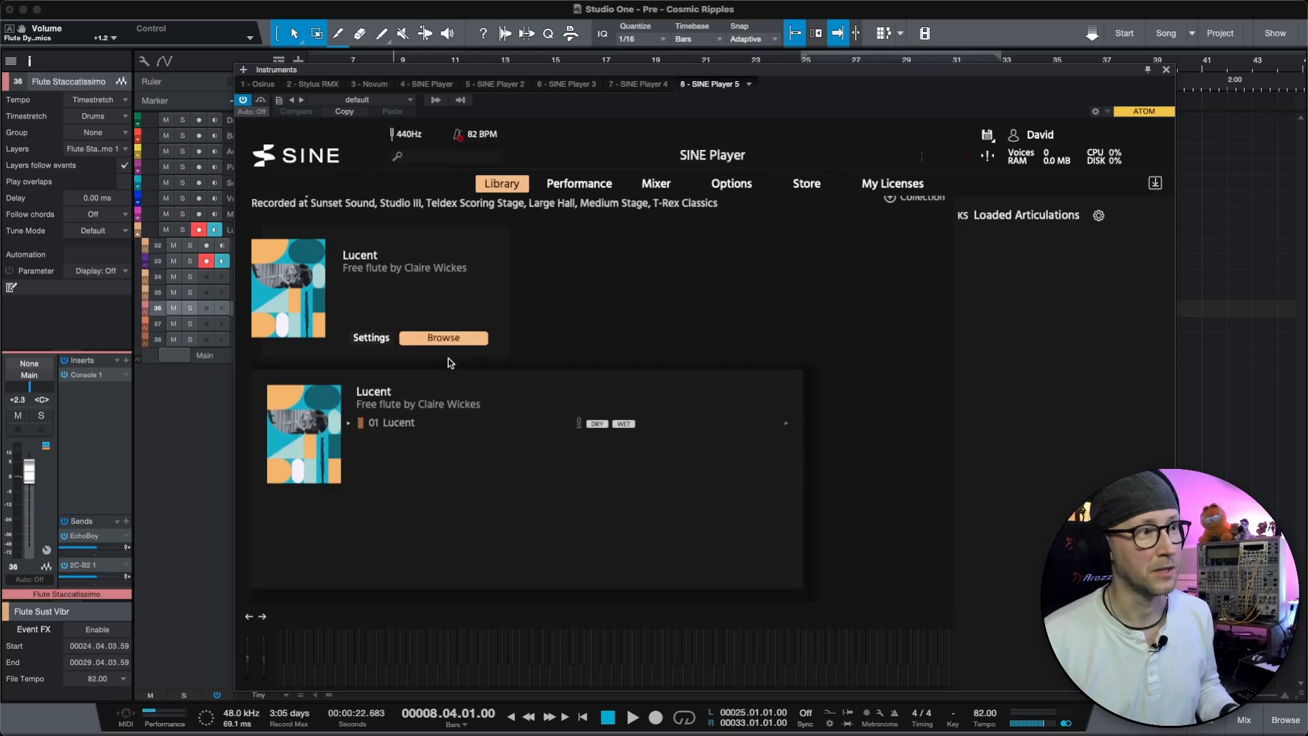
left_click(351, 424)
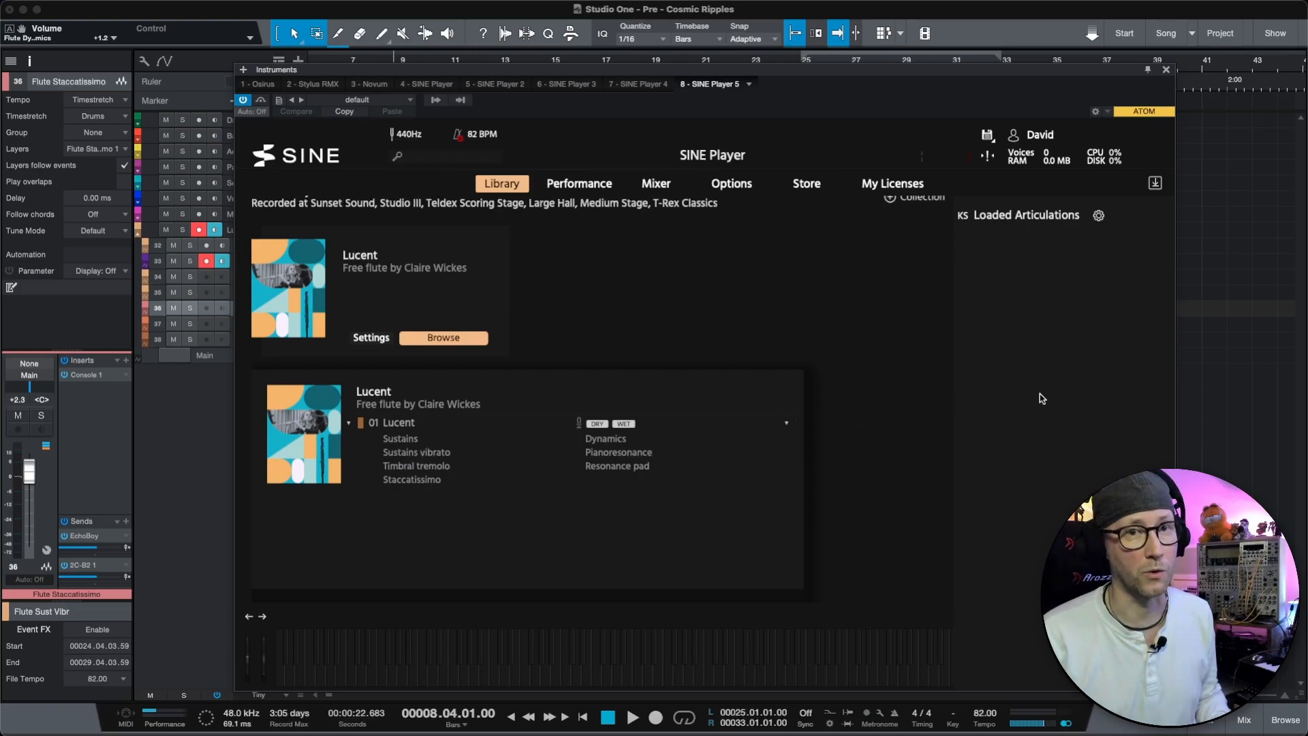
double_click(401, 423)
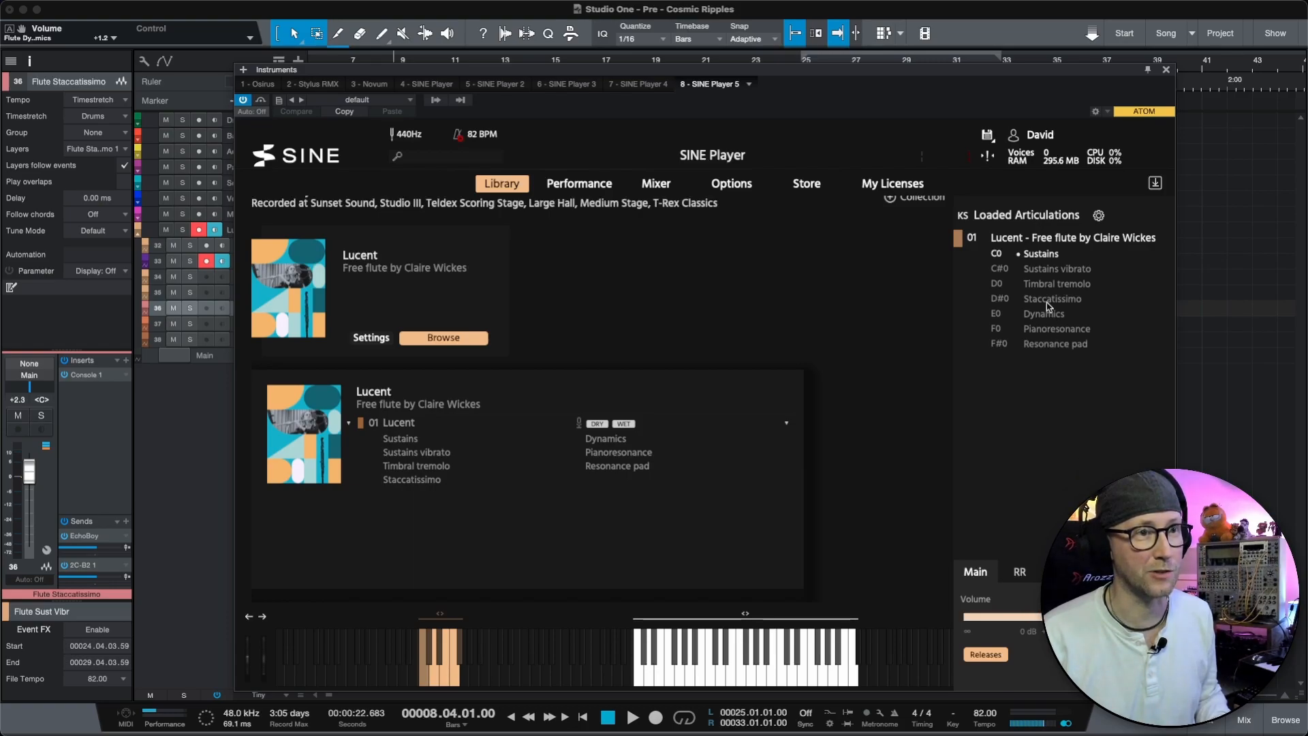
- Go through Lucent's loaded articulations from Sustains vibrato to Resonance pad, examining each one's settings, and return to Sustains
left_click(1054, 269)
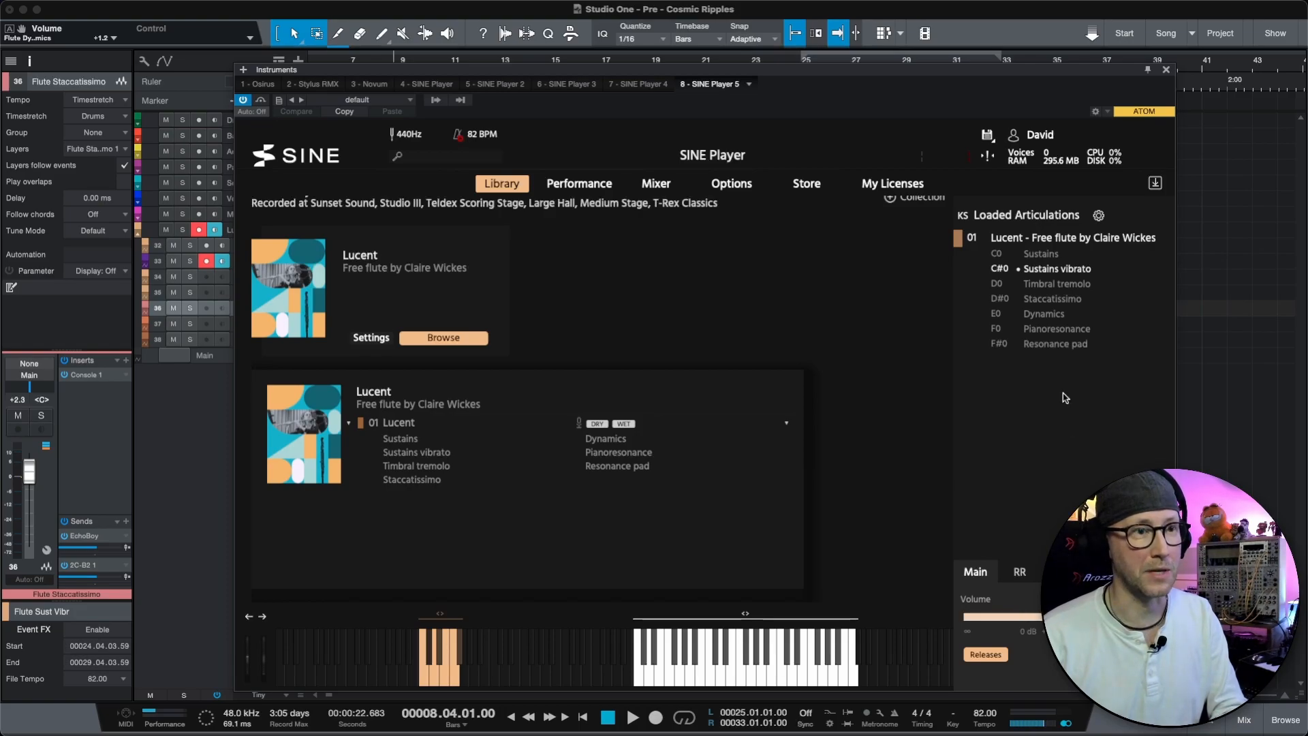
left_click(1046, 285)
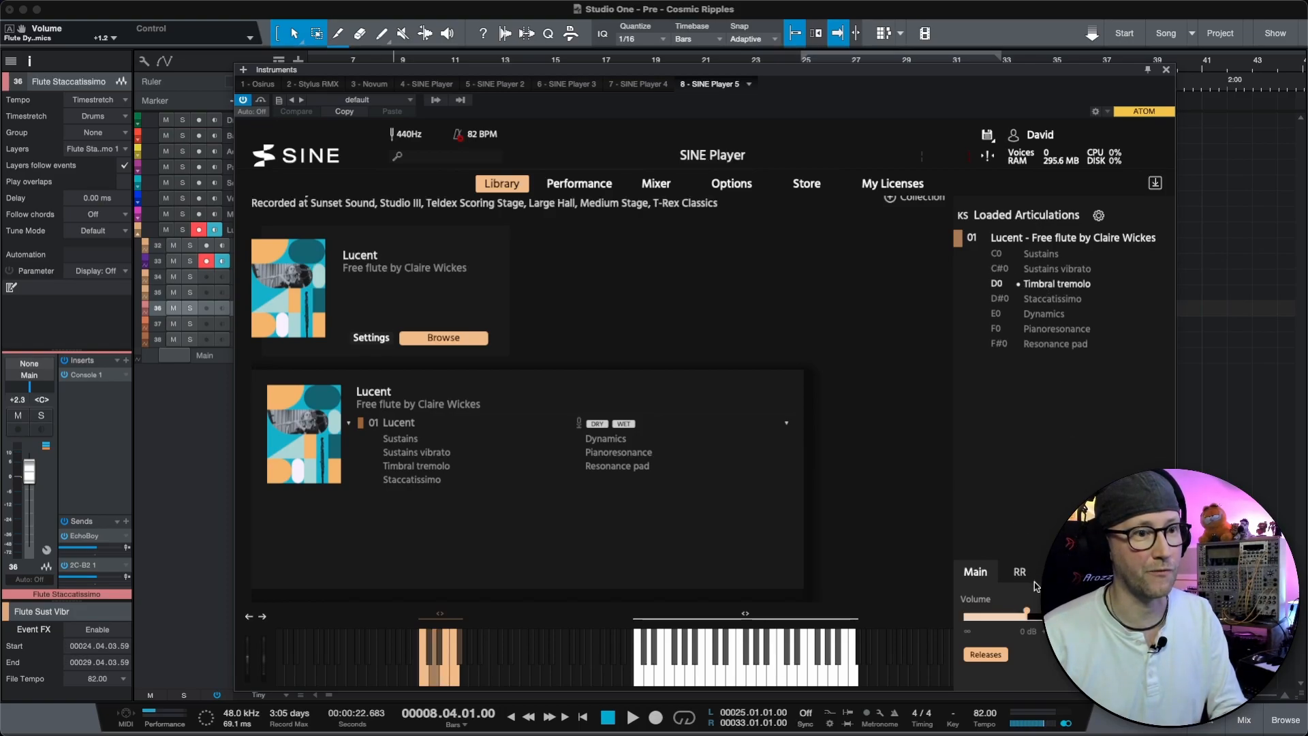
left_click(1058, 298)
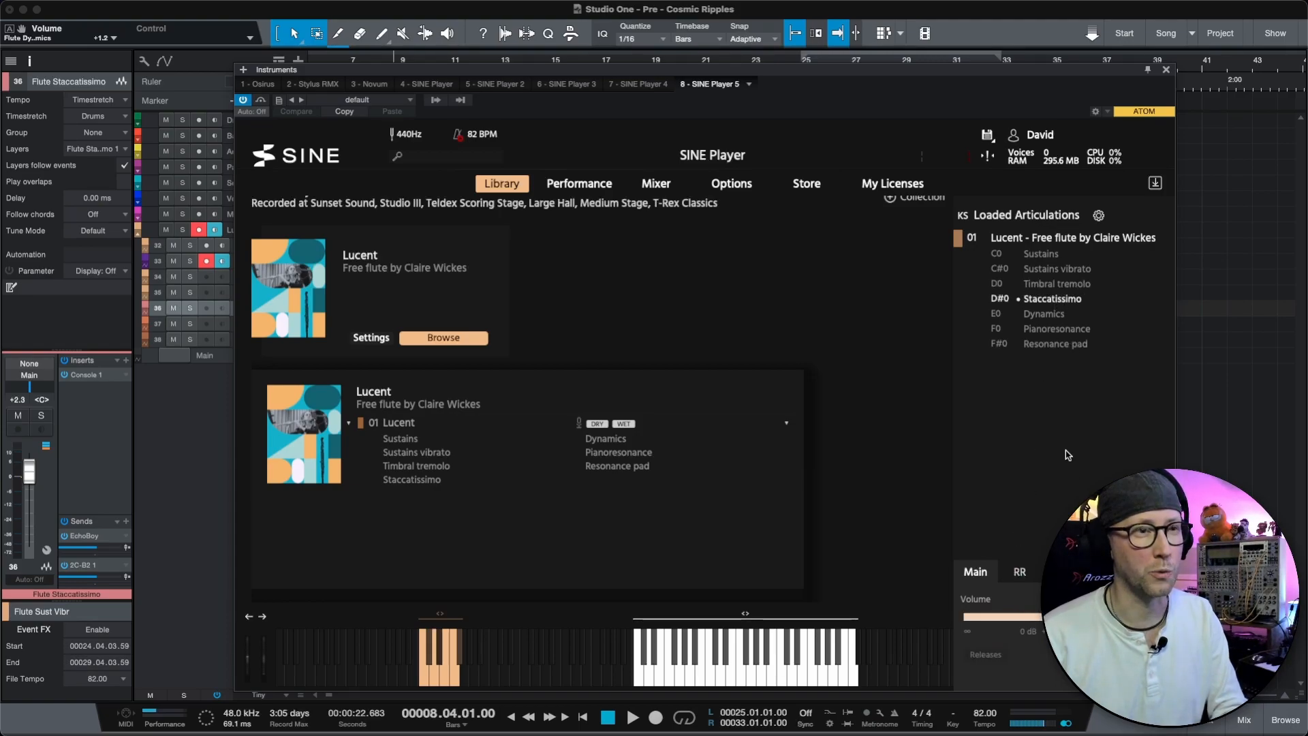
left_click(1049, 314)
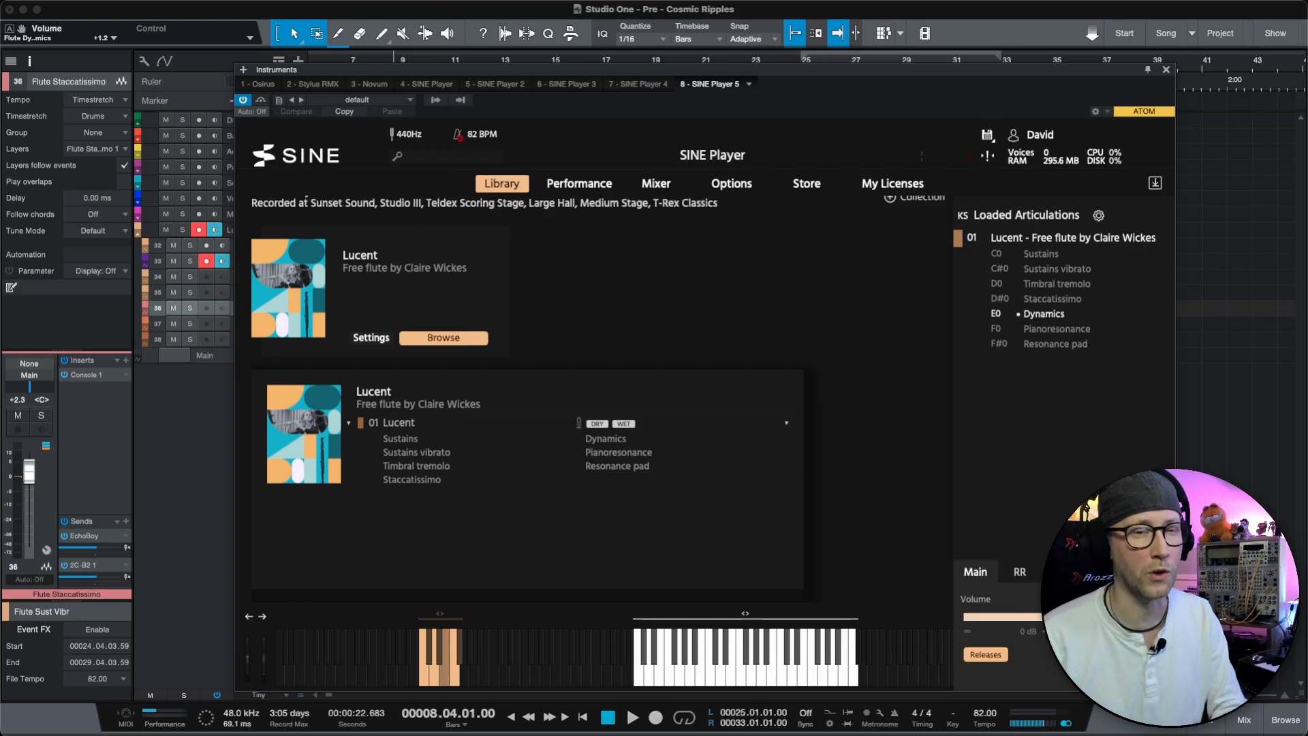
left_click(1048, 329)
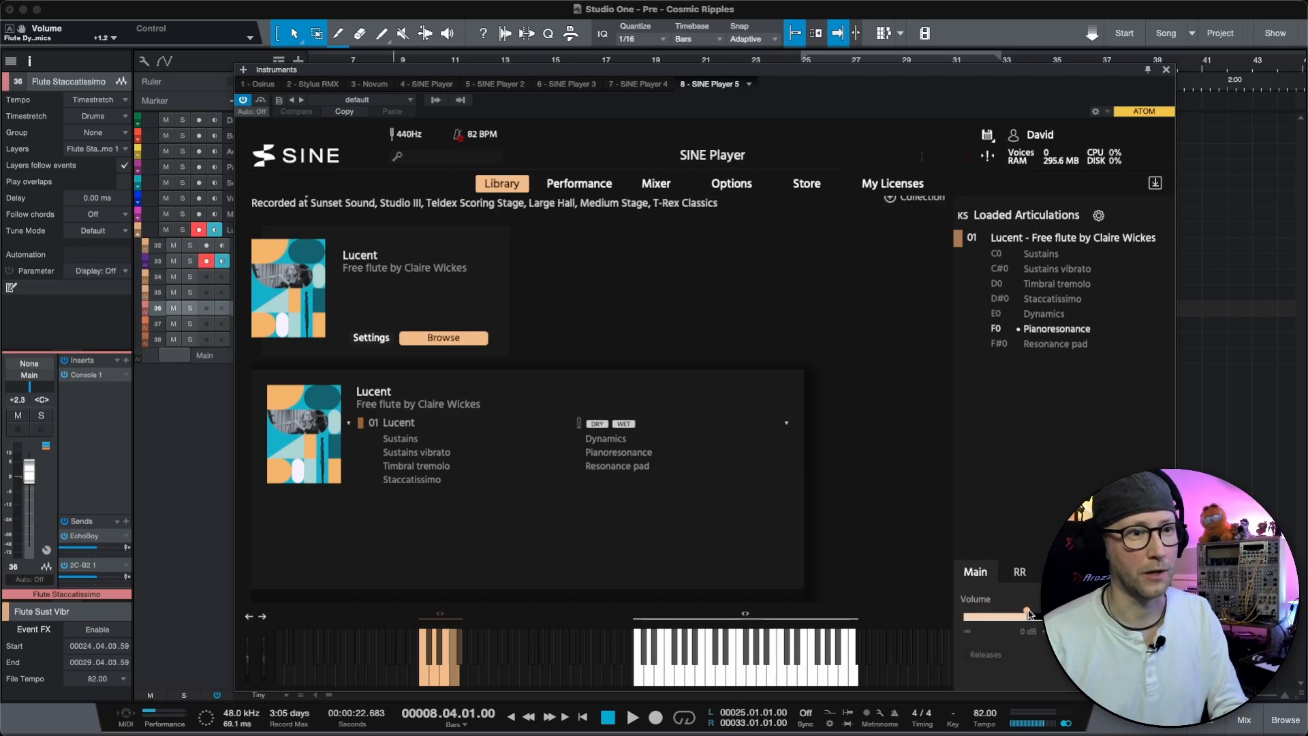
left_click(1056, 346)
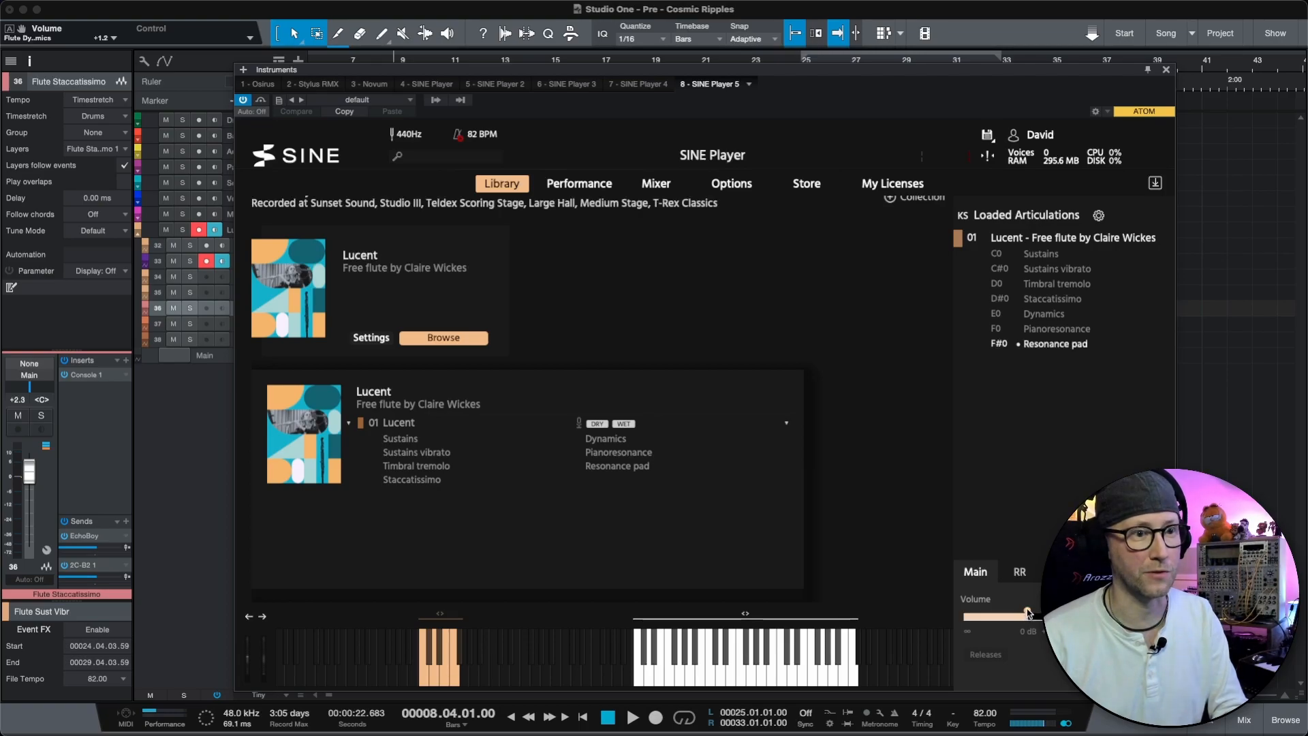
left_click(1043, 254)
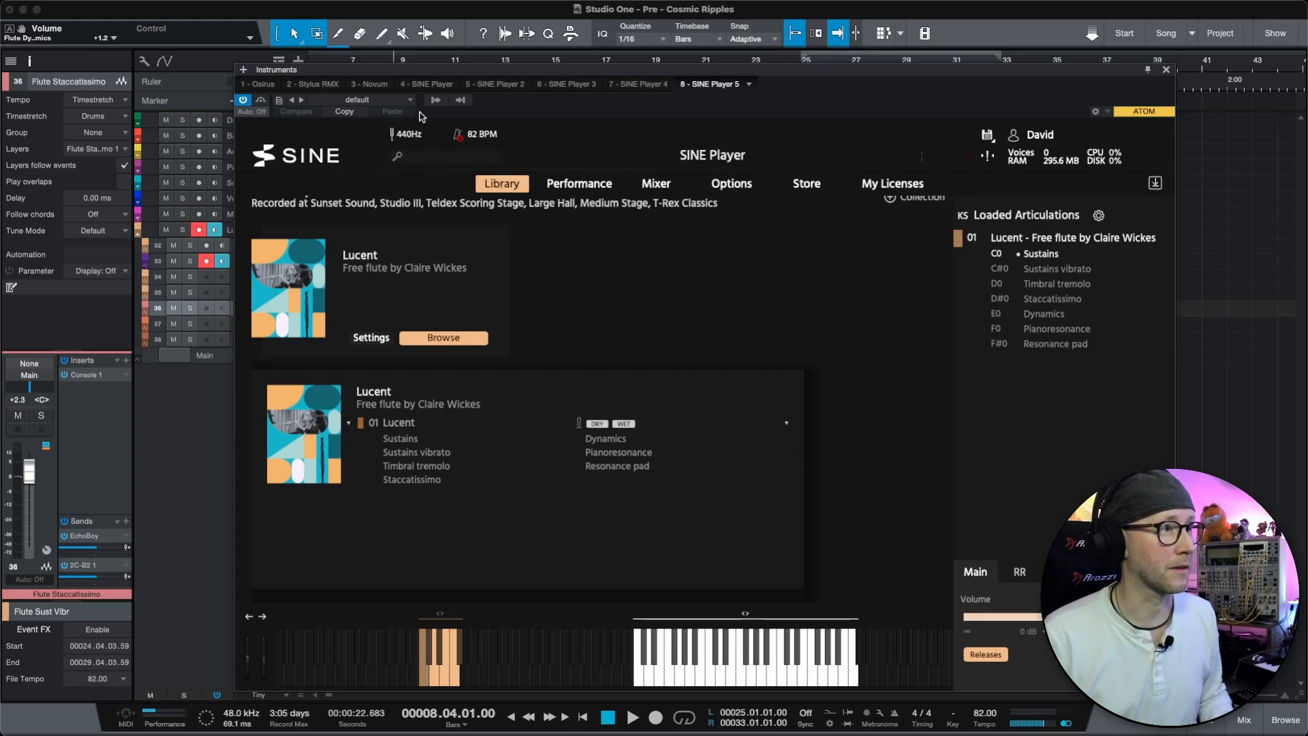
- Move the instrument window clear of the track list and select the SINE Player track for live playing
left_click_drag(418, 71, 450, 70)
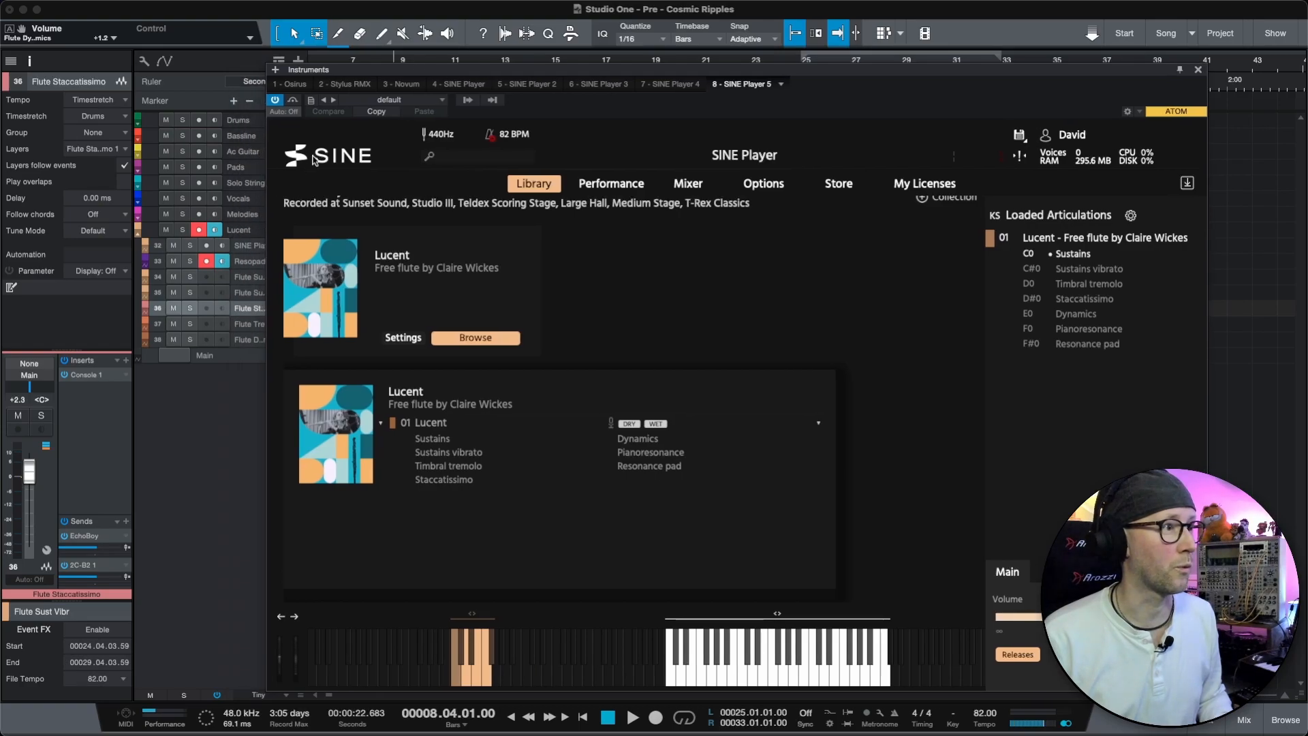
left_click(248, 246)
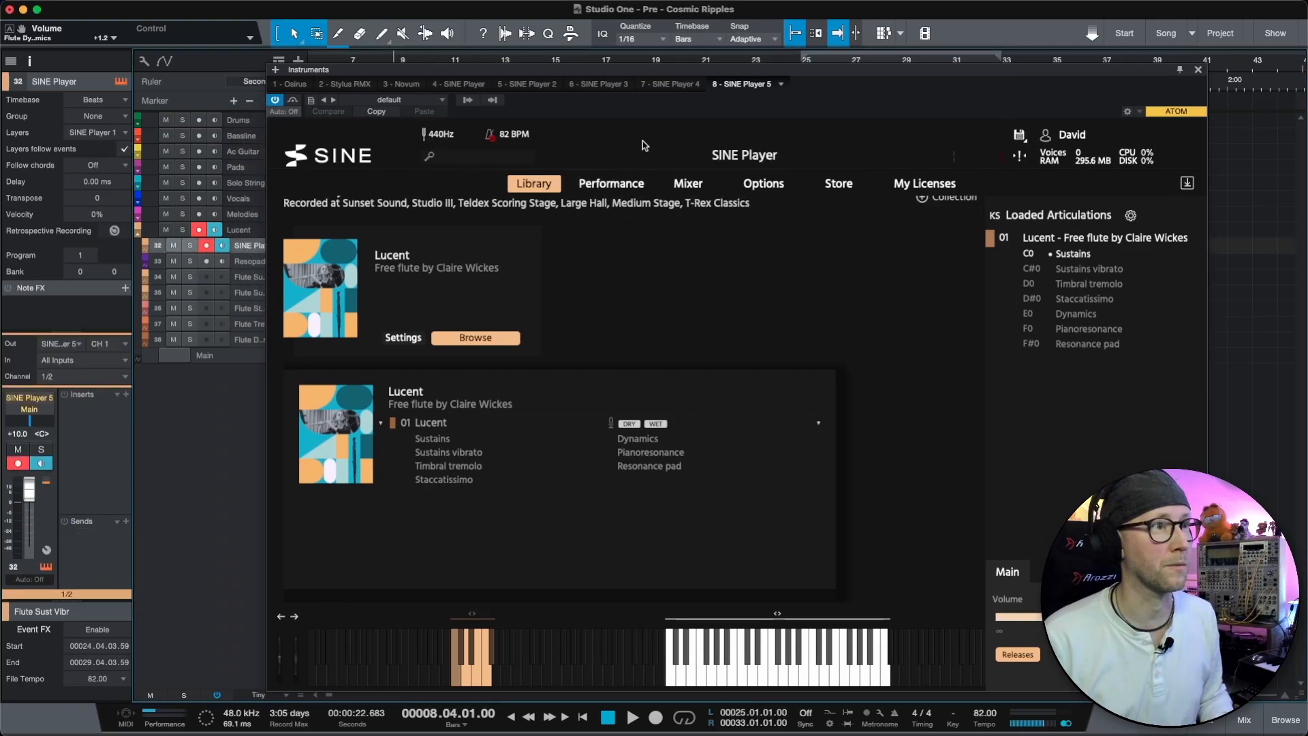
left_click_drag(661, 70, 656, 69)
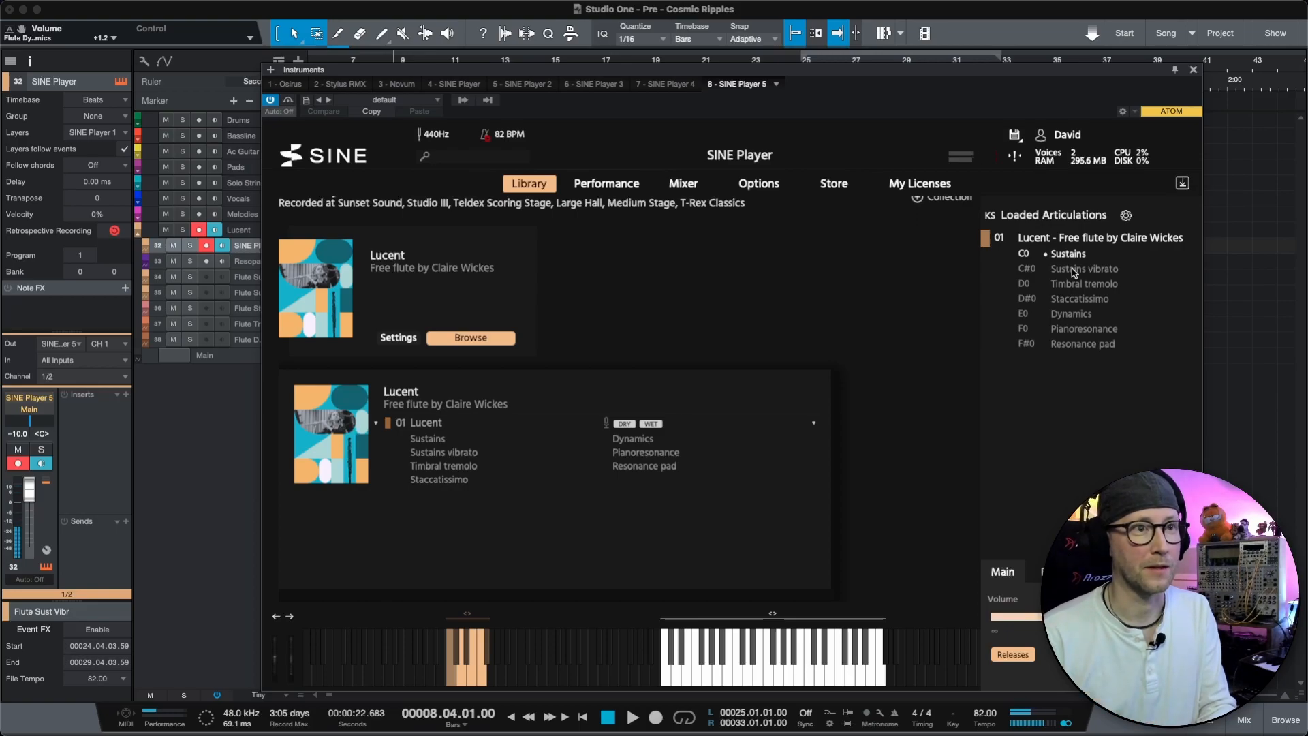
- Audition the Sustains vibrato, Timbral tremolo, Staccatissimo, Dynamics and Pianoresonance articulations one after another
left_click(1074, 271)
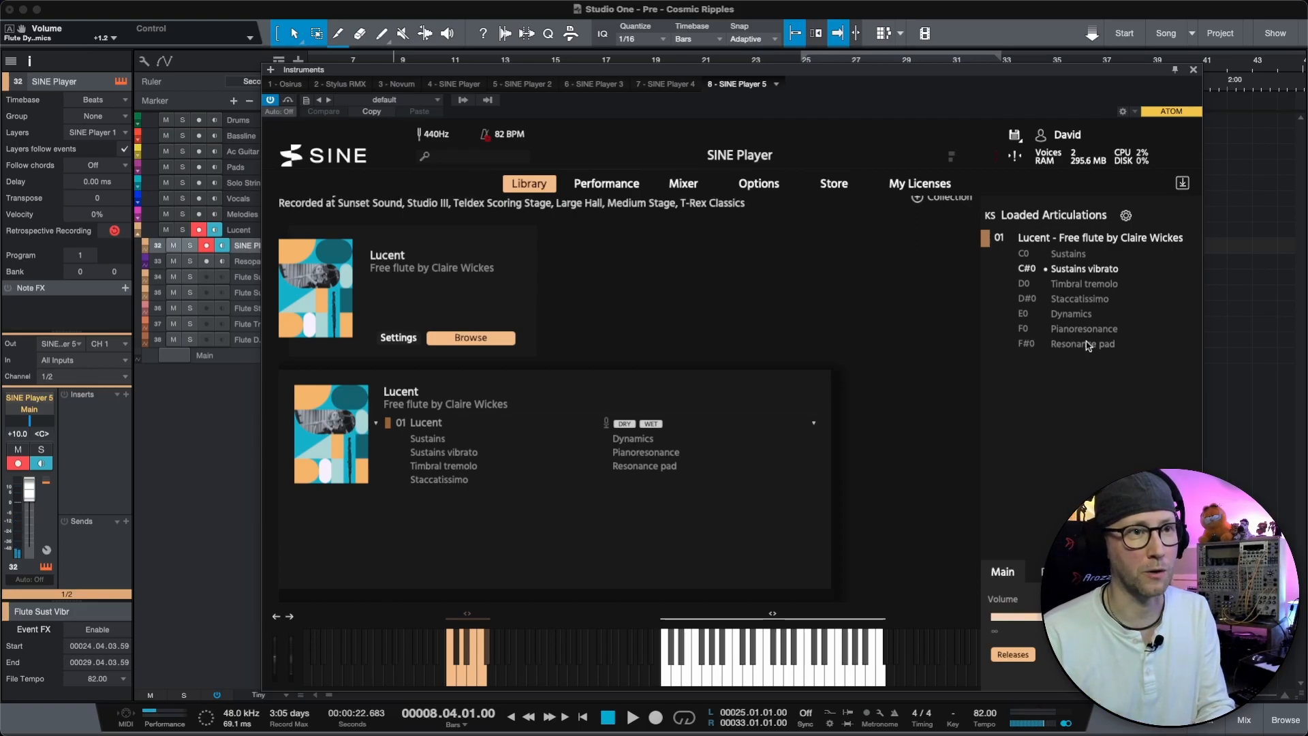
left_click(1077, 284)
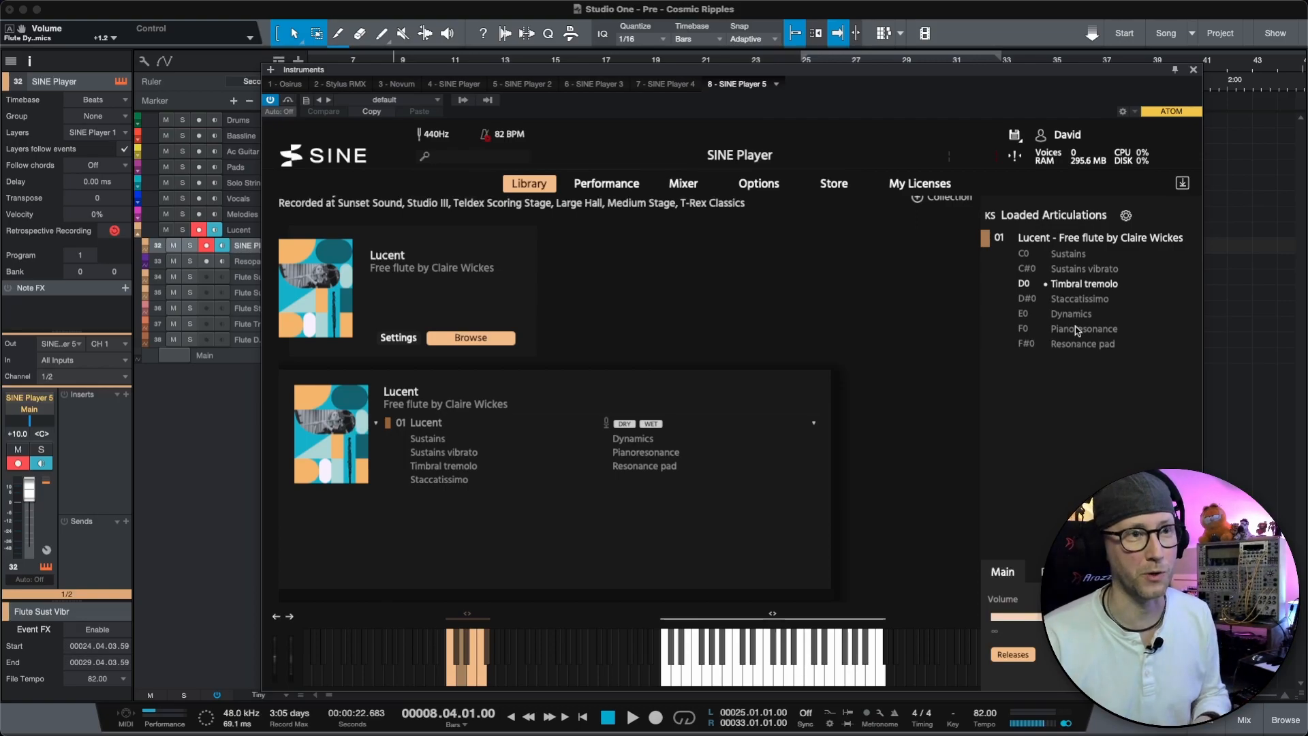
left_click(1078, 300)
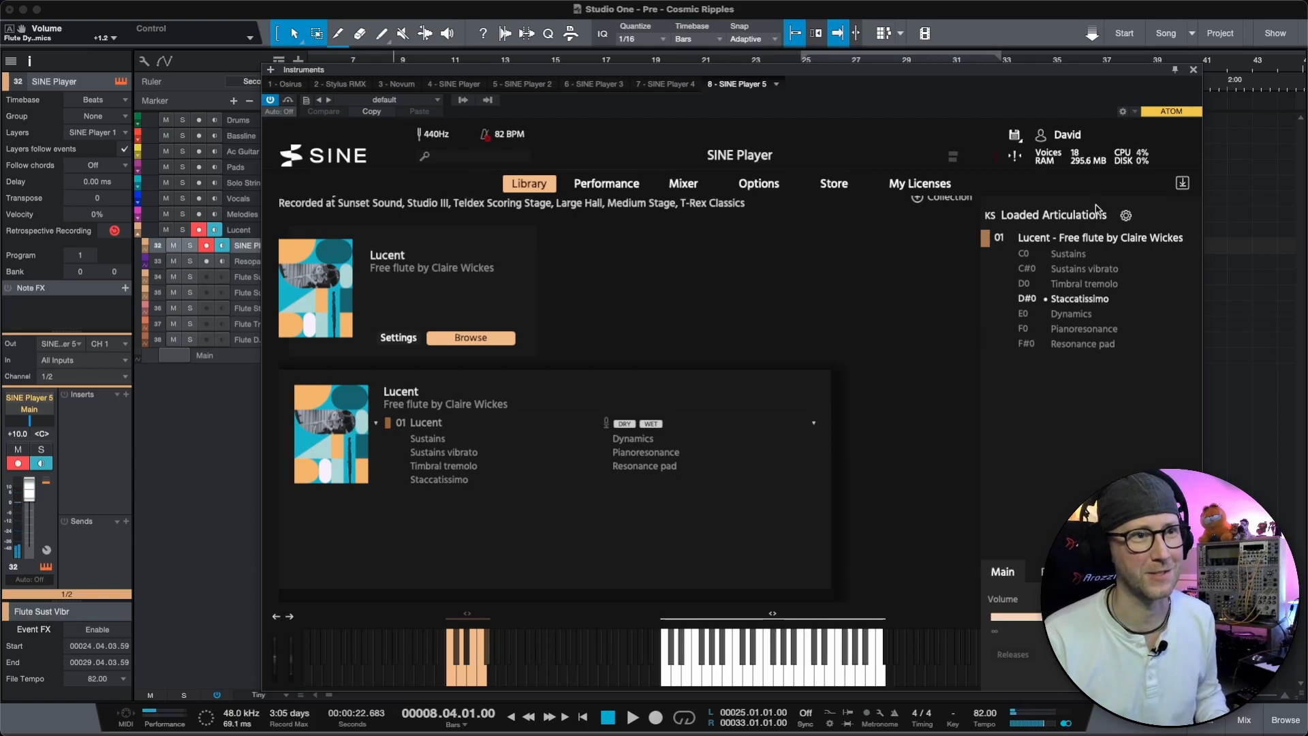
left_click(1076, 315)
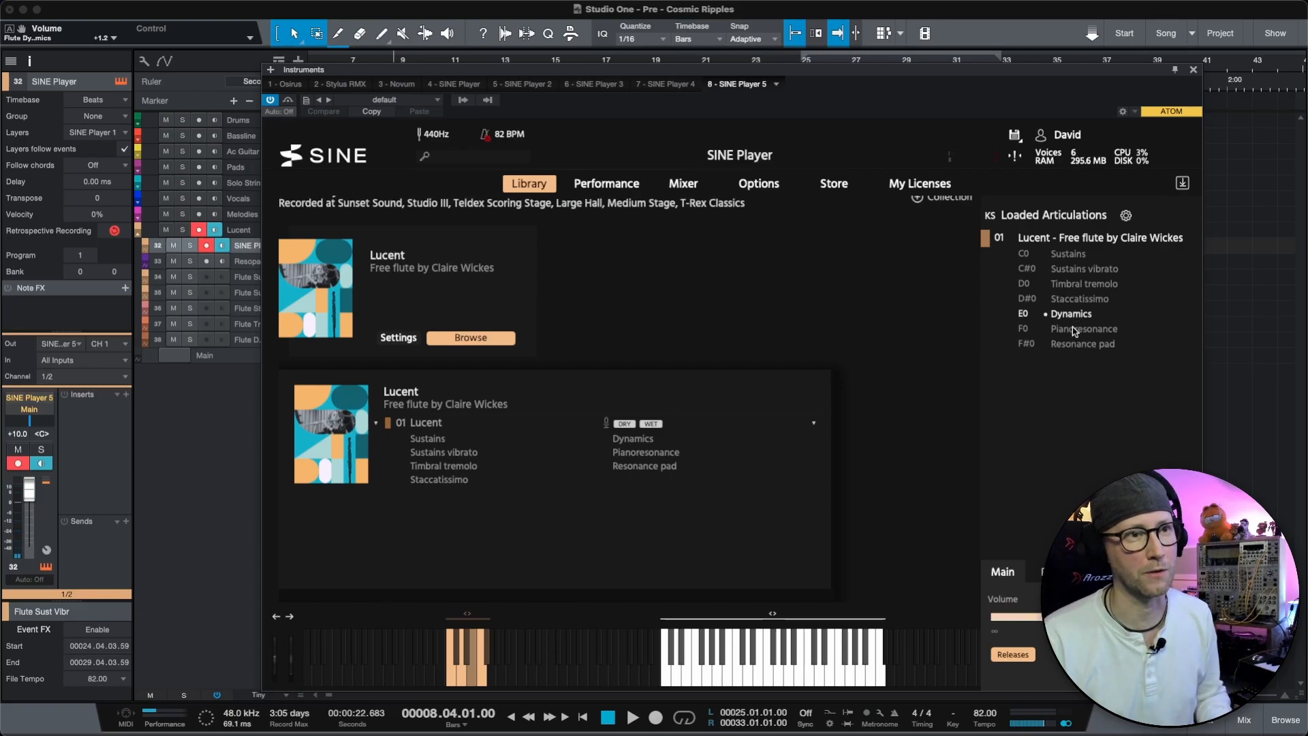
left_click(1074, 330)
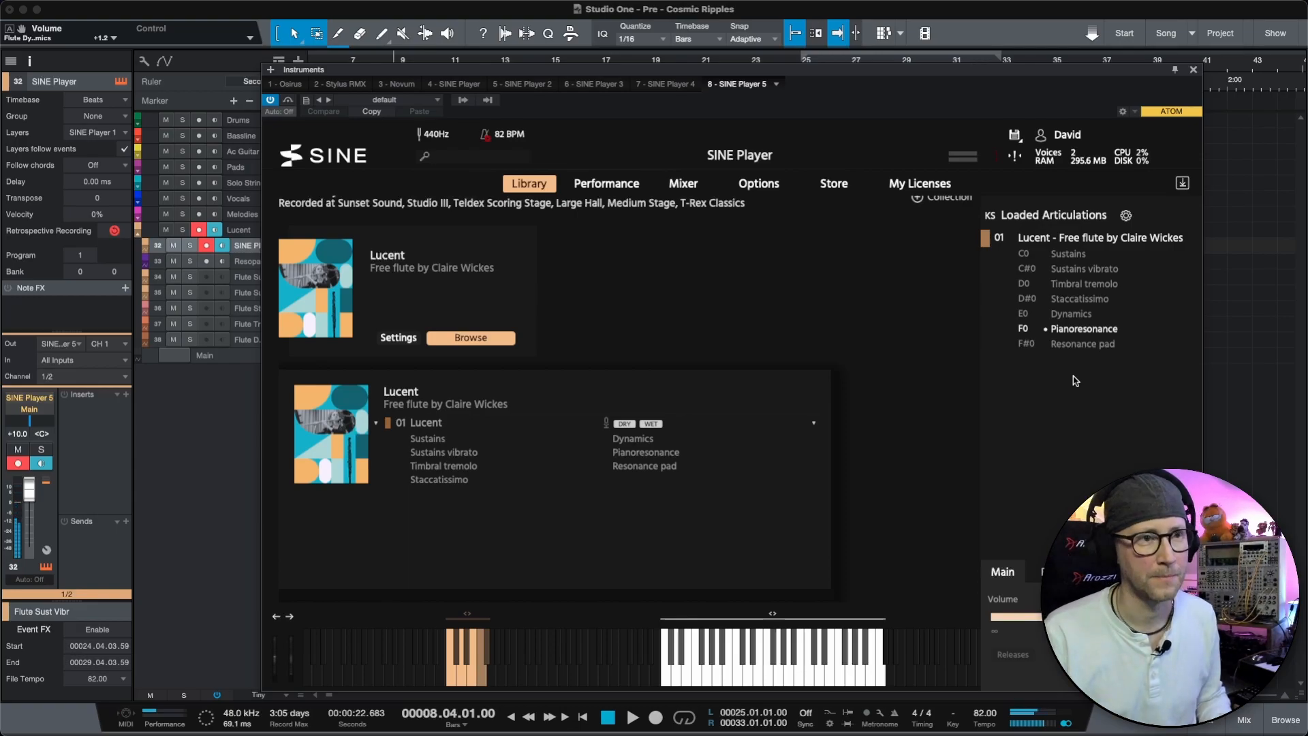
- Activate the Resonance pad articulation, set its envelope attack to 274 ms, and close the instrument window
left_click(1079, 346)
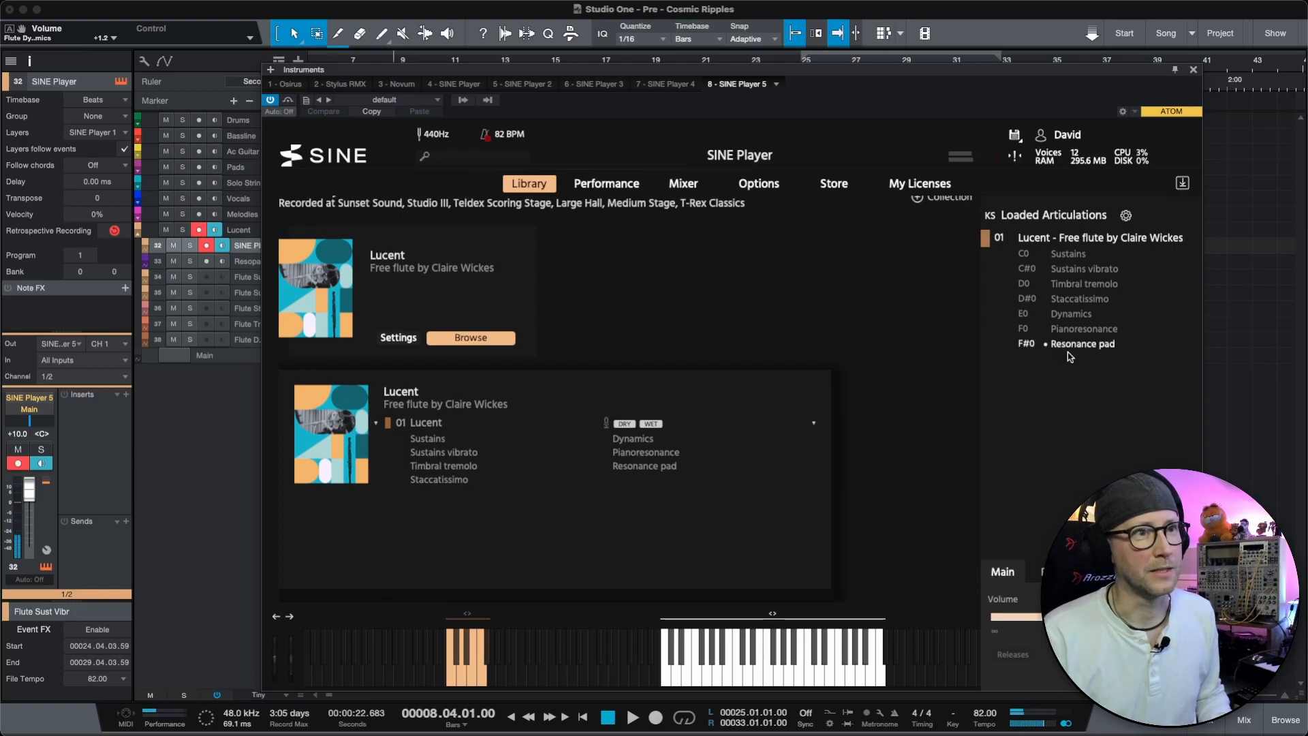
left_click(1105, 571)
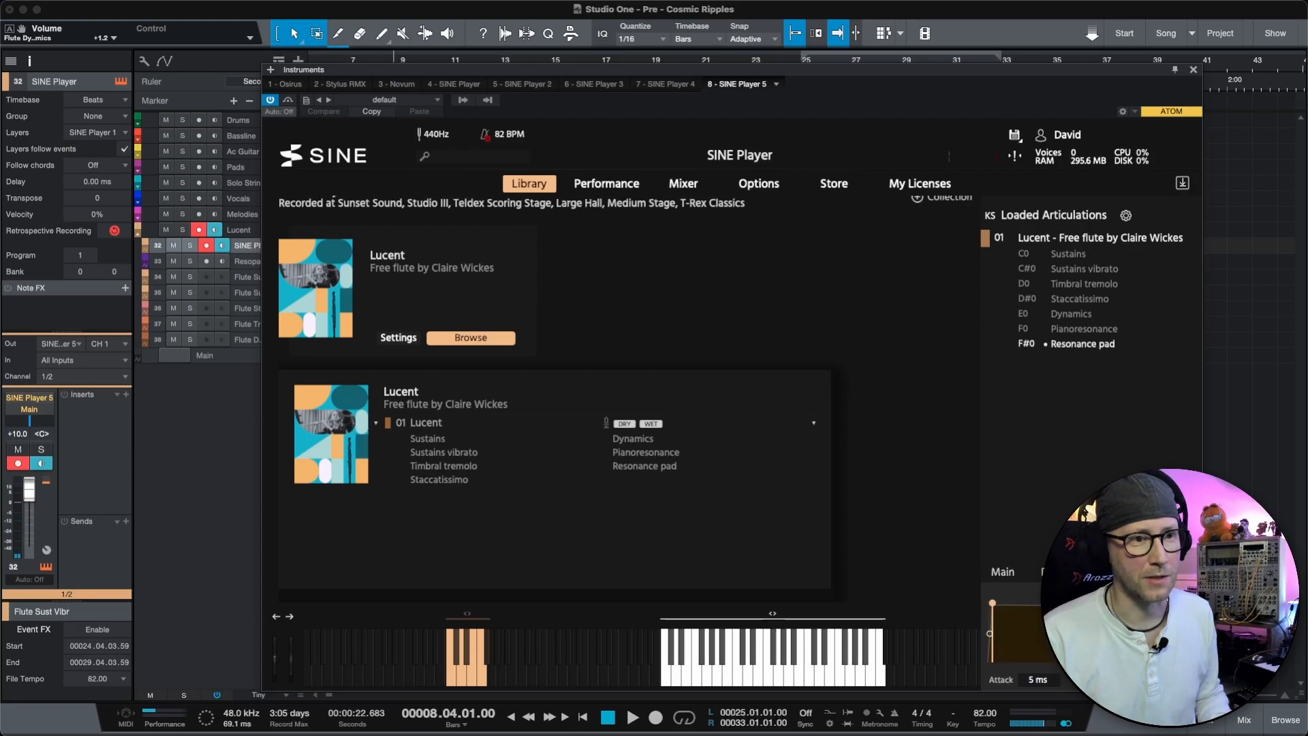
left_click_drag(993, 604, 1002, 607)
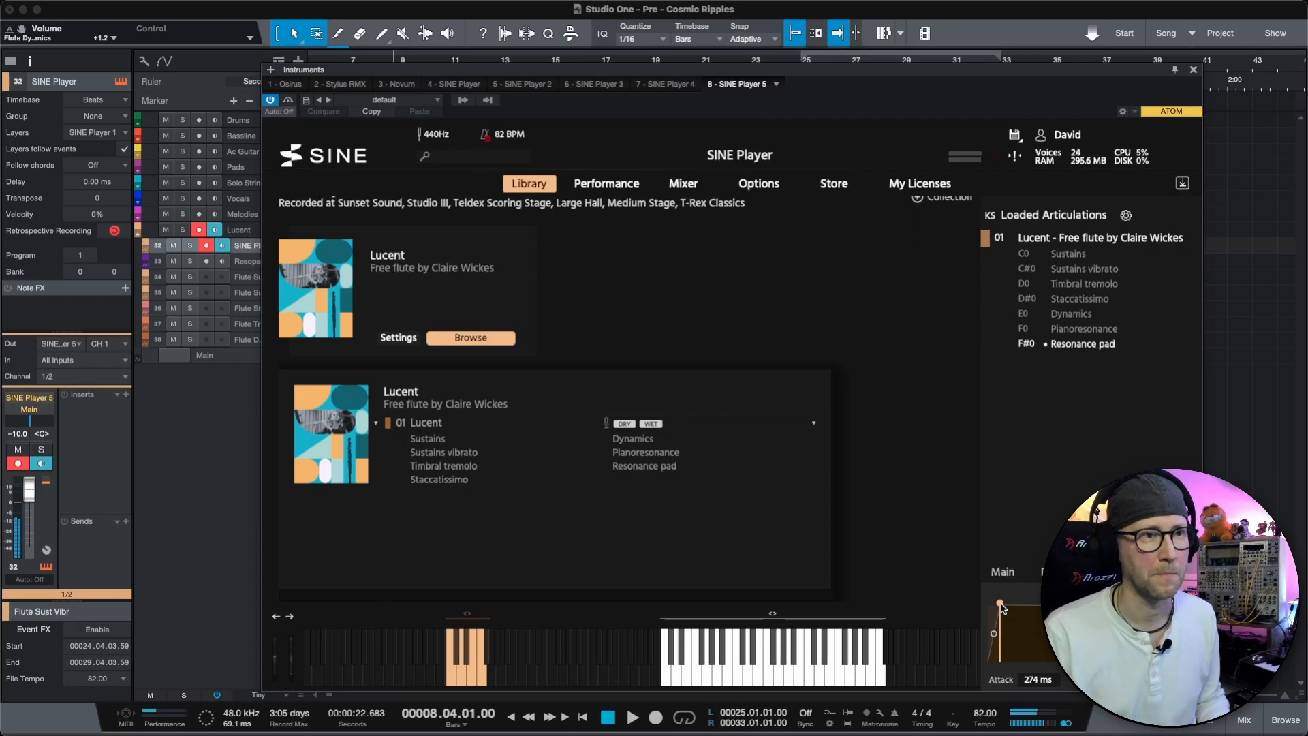
left_click(1194, 71)
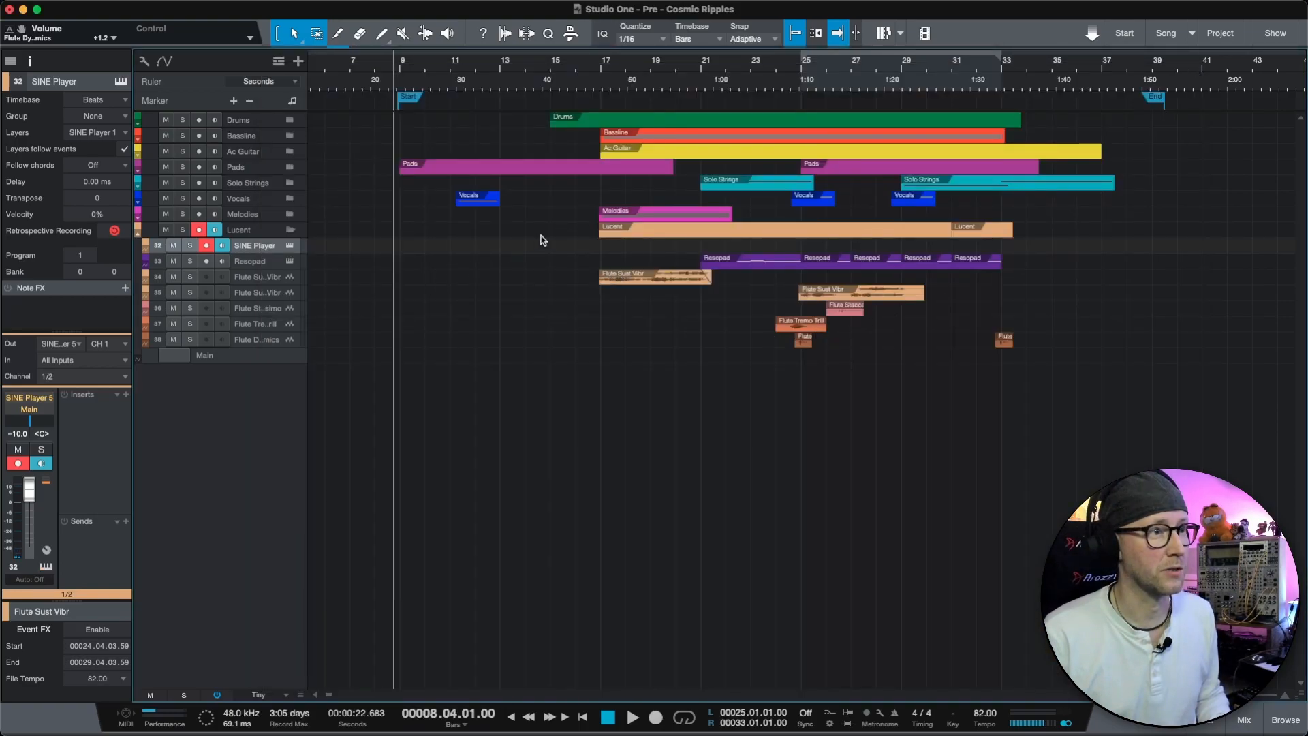
- Listen to the Resopad track in solo from bar 21, stop playback and release the solo
left_click(702, 69)
left_click(258, 266)
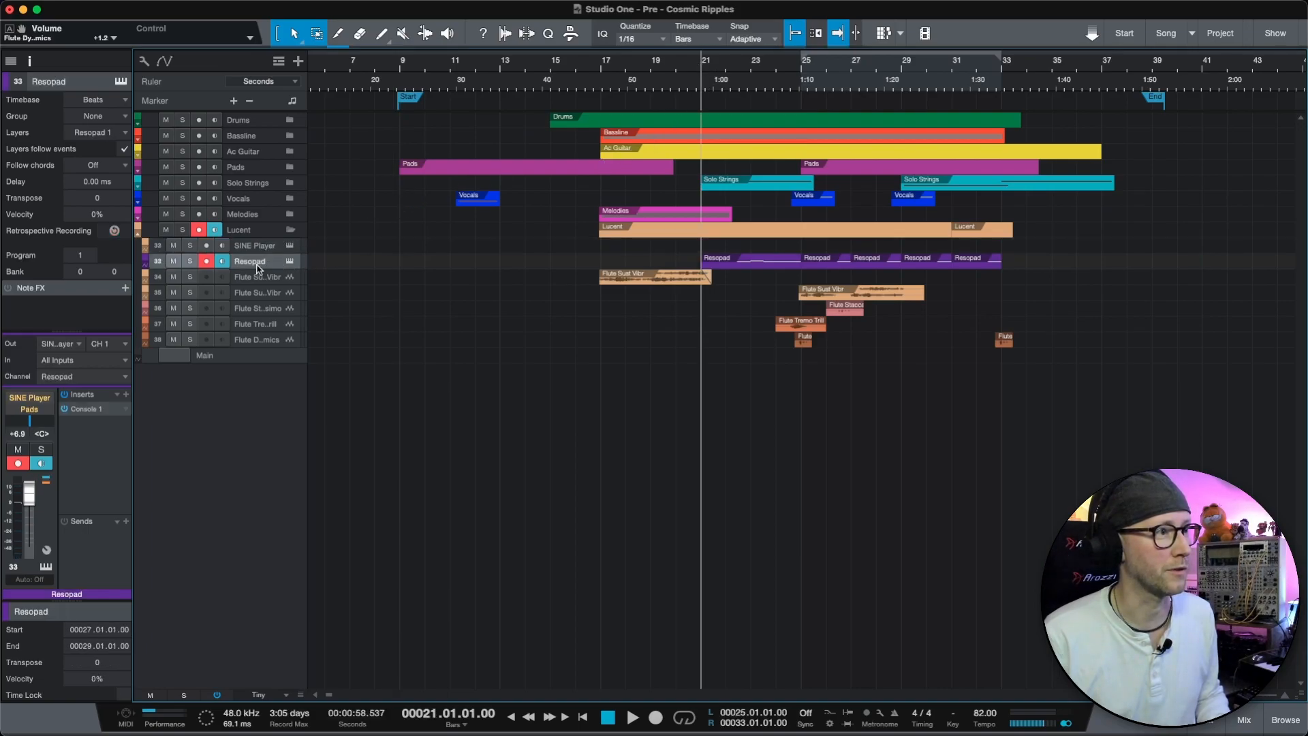
left_click(189, 261)
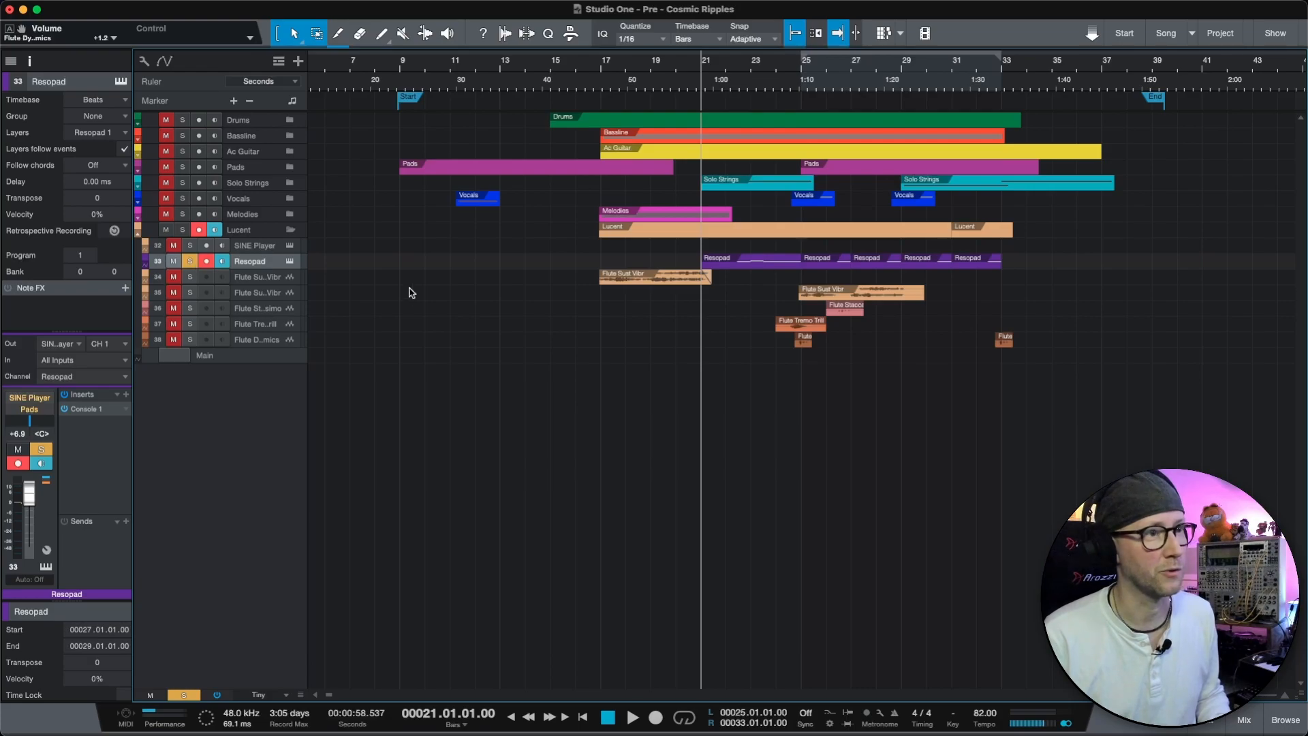
key("space")
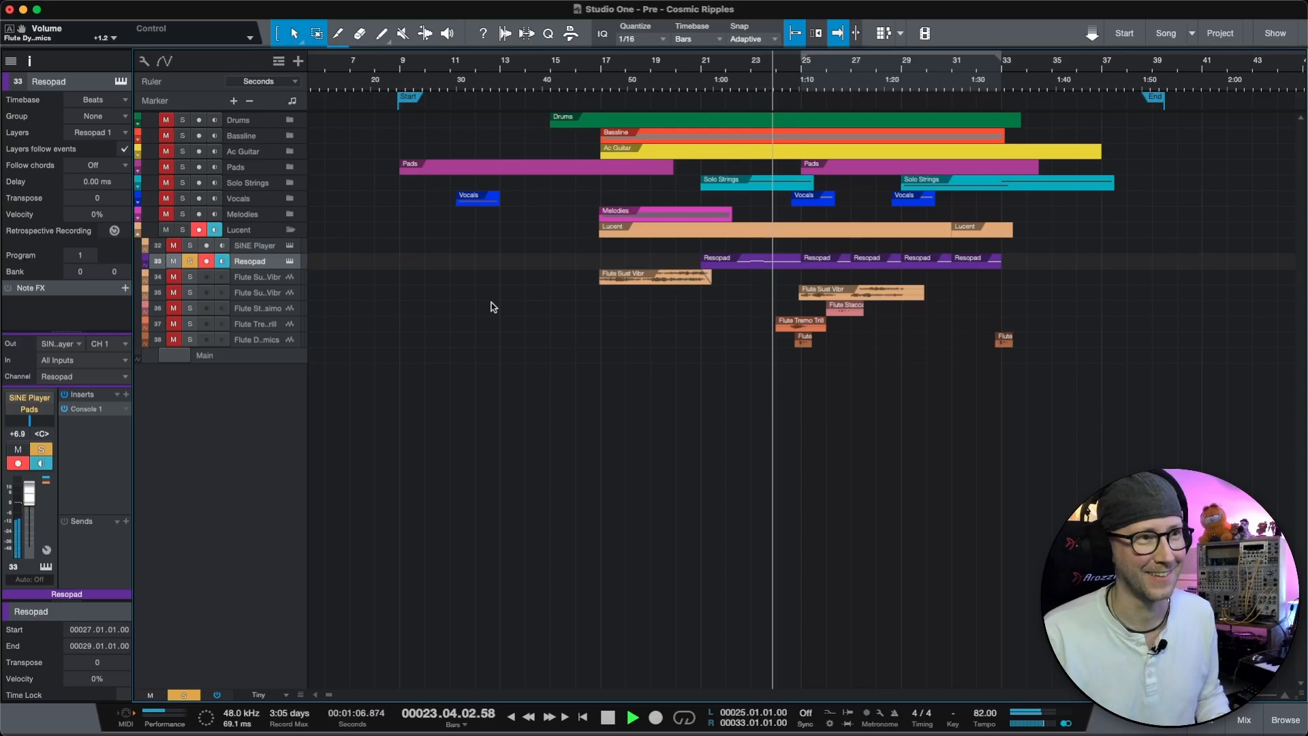
key("space")
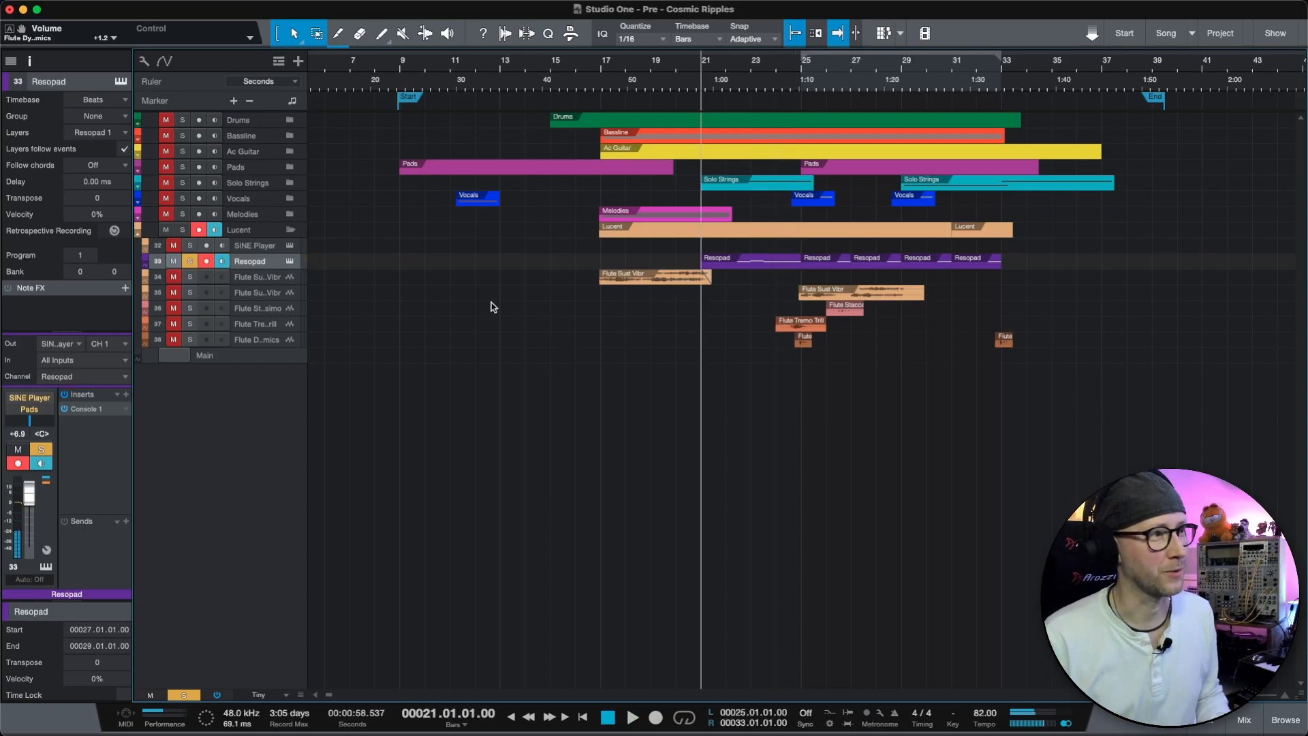
left_click(189, 262)
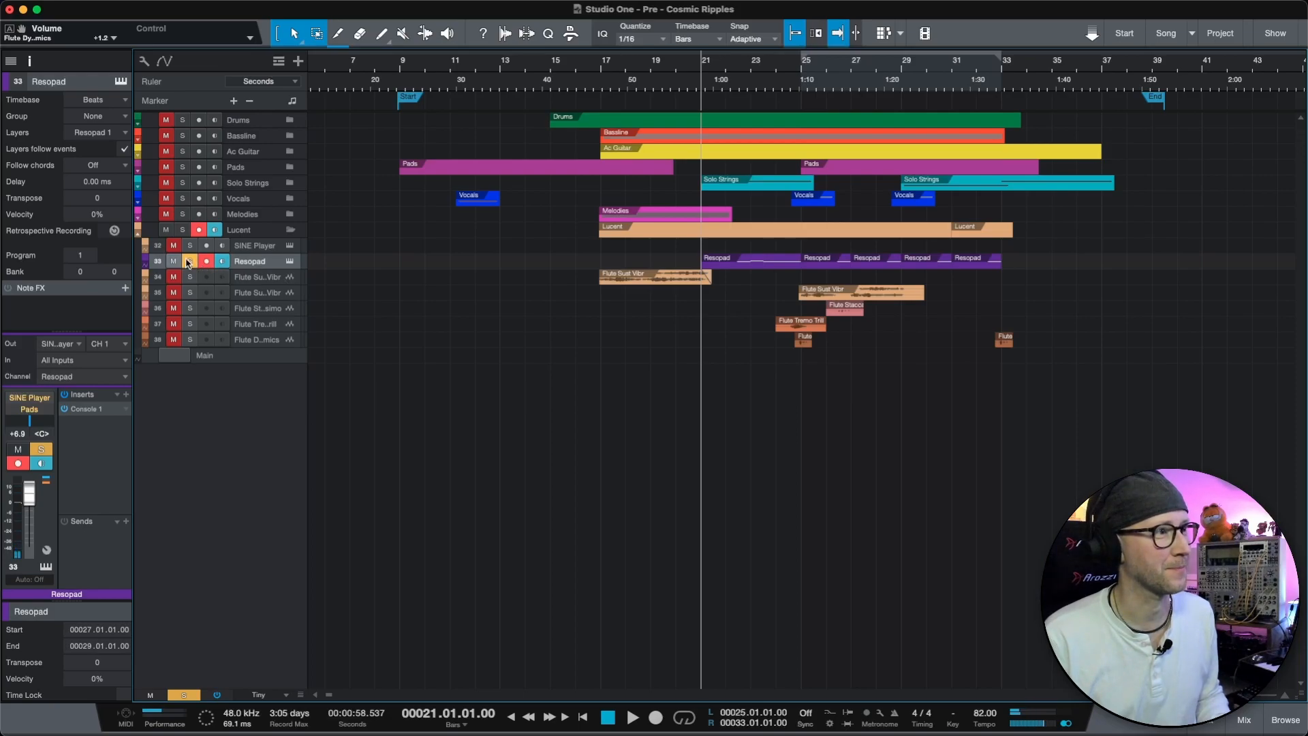
- Solo the first Flute Sust Vibr track and listen to it from just before bar 17
left_click(247, 278)
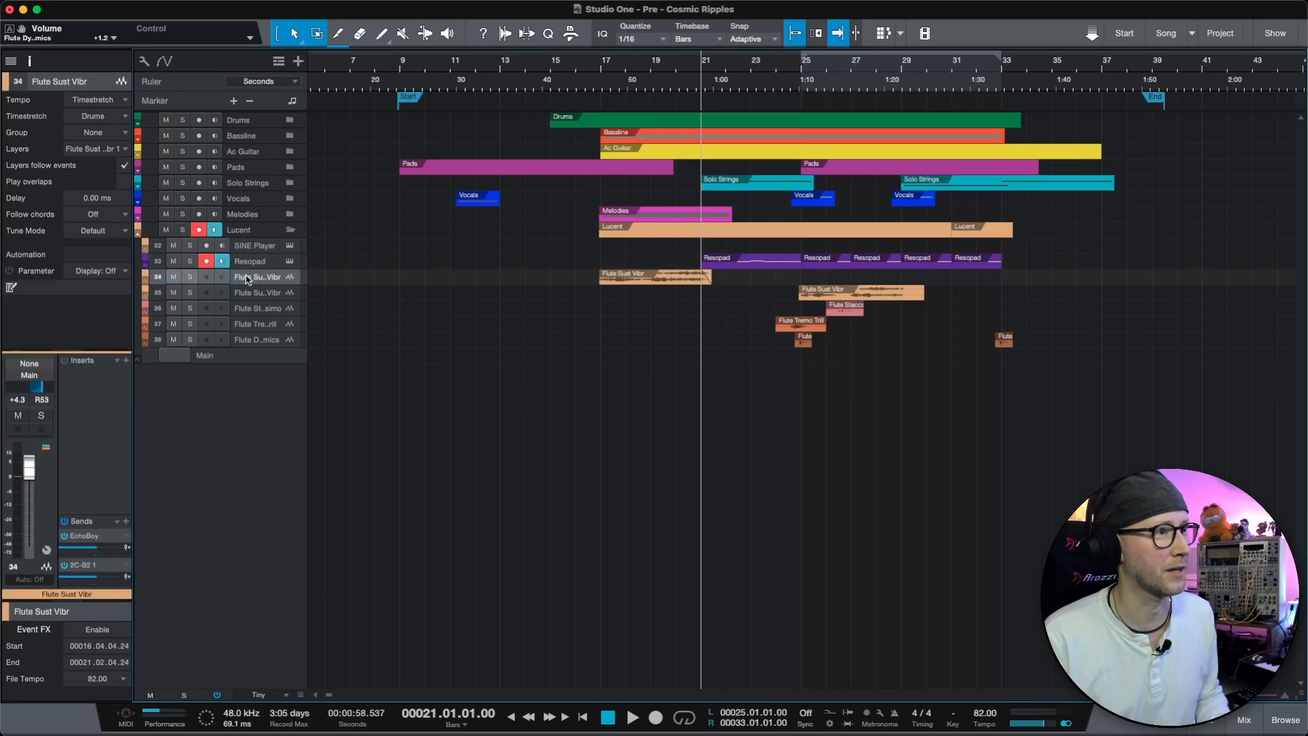
left_click(189, 277)
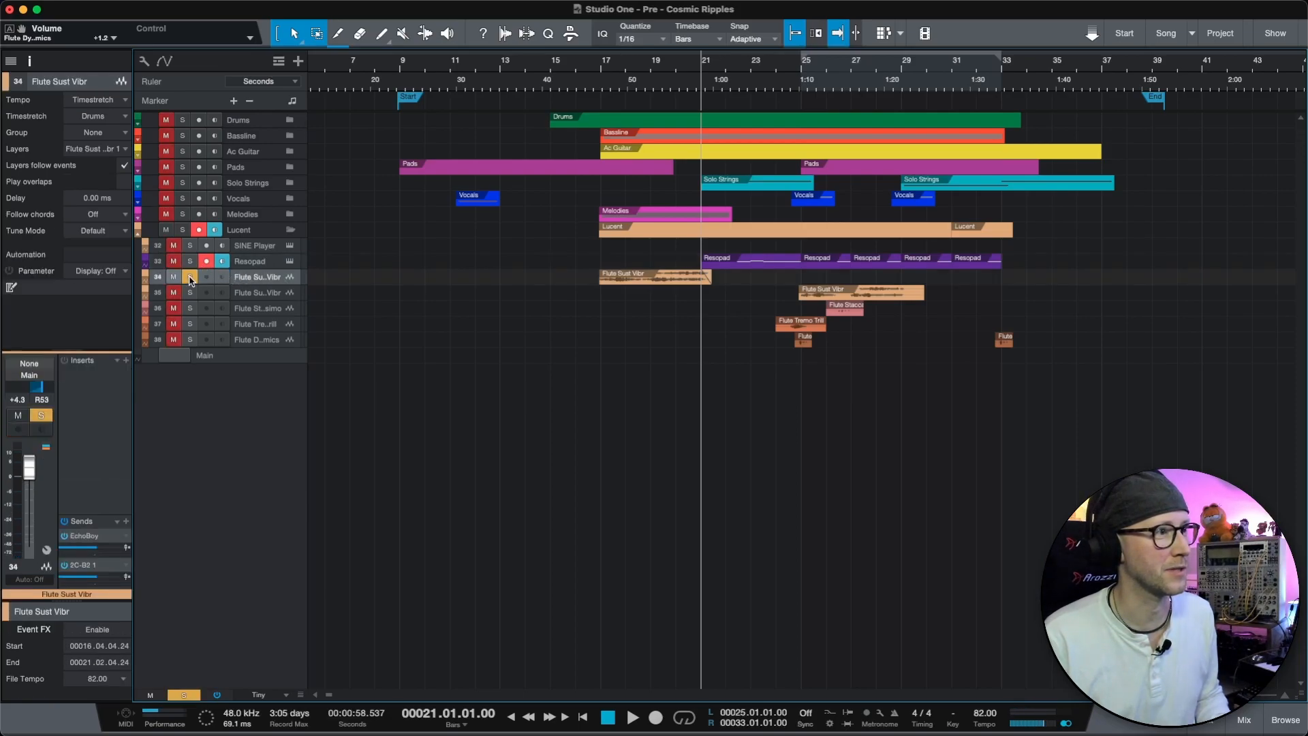
left_click(599, 71)
left_click(595, 71)
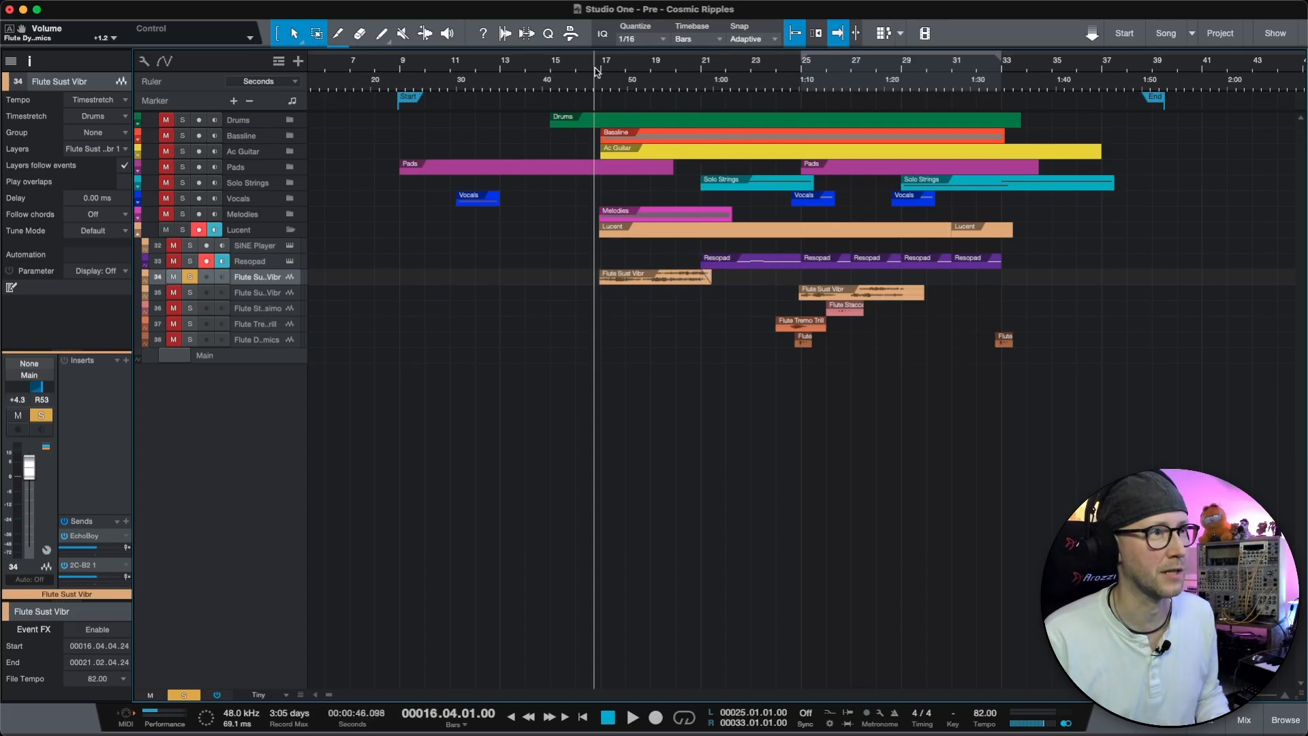
key("space")
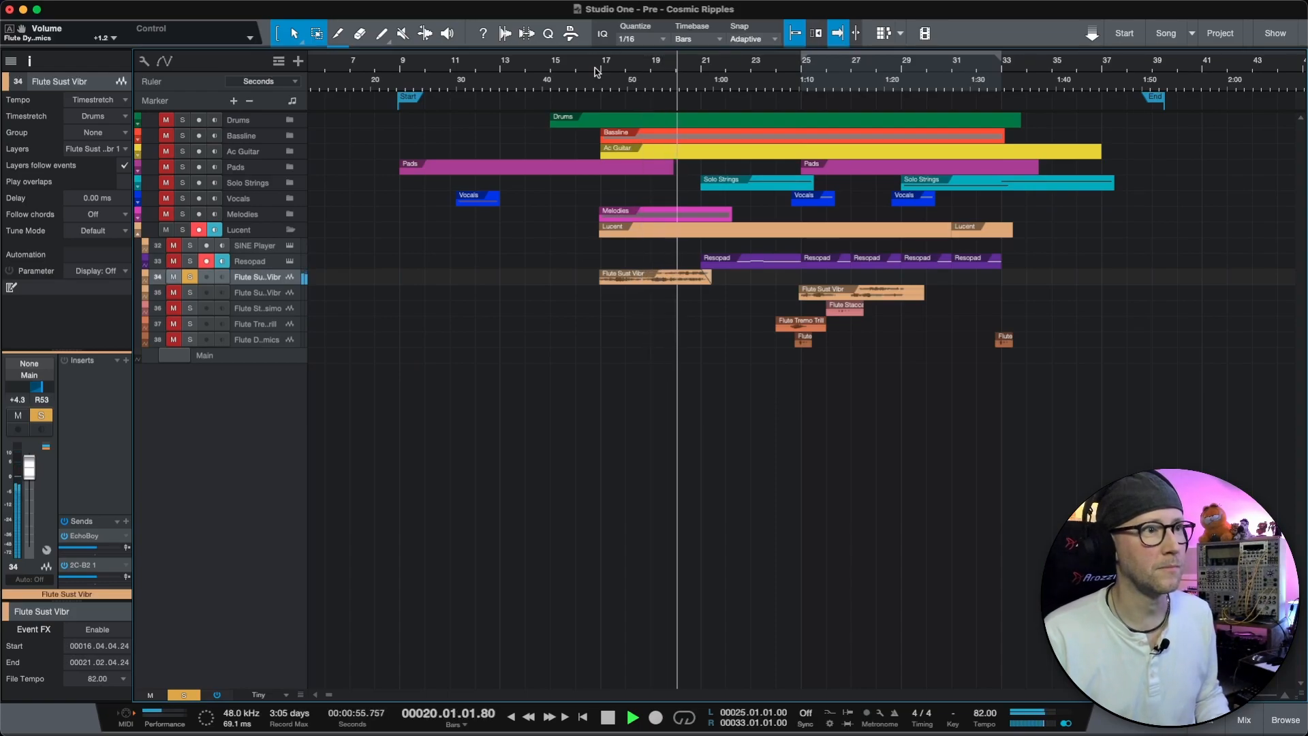
key("space")
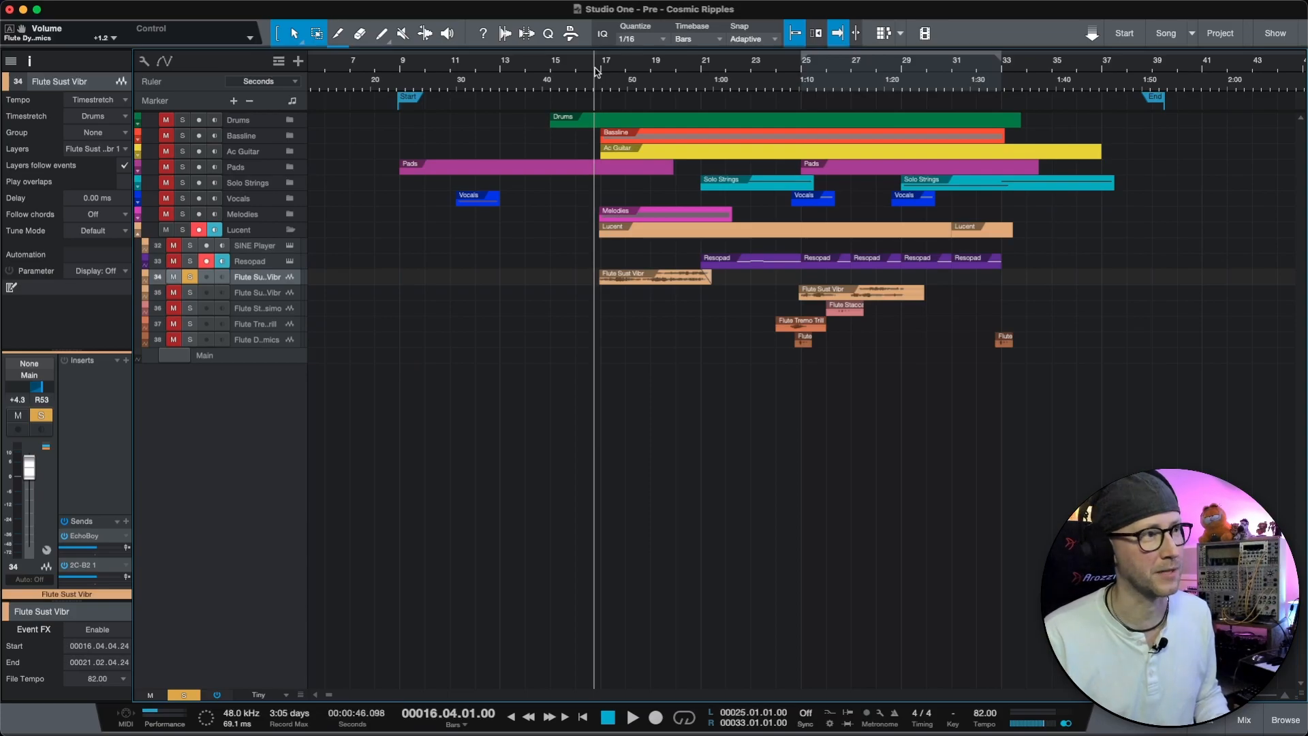
- Add the Melodies track to the solo, listen to it with the first Flute Sust Vibr track, and stop playback
left_click(165, 214)
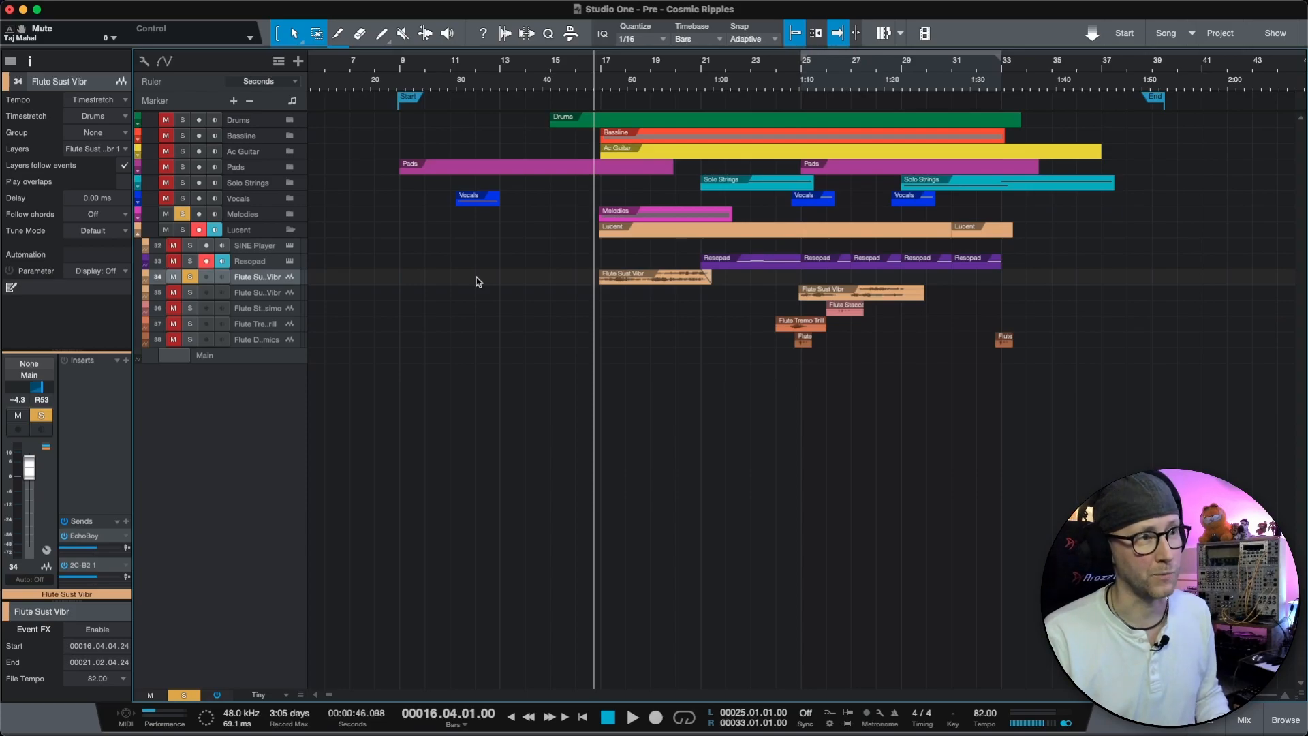
key("space")
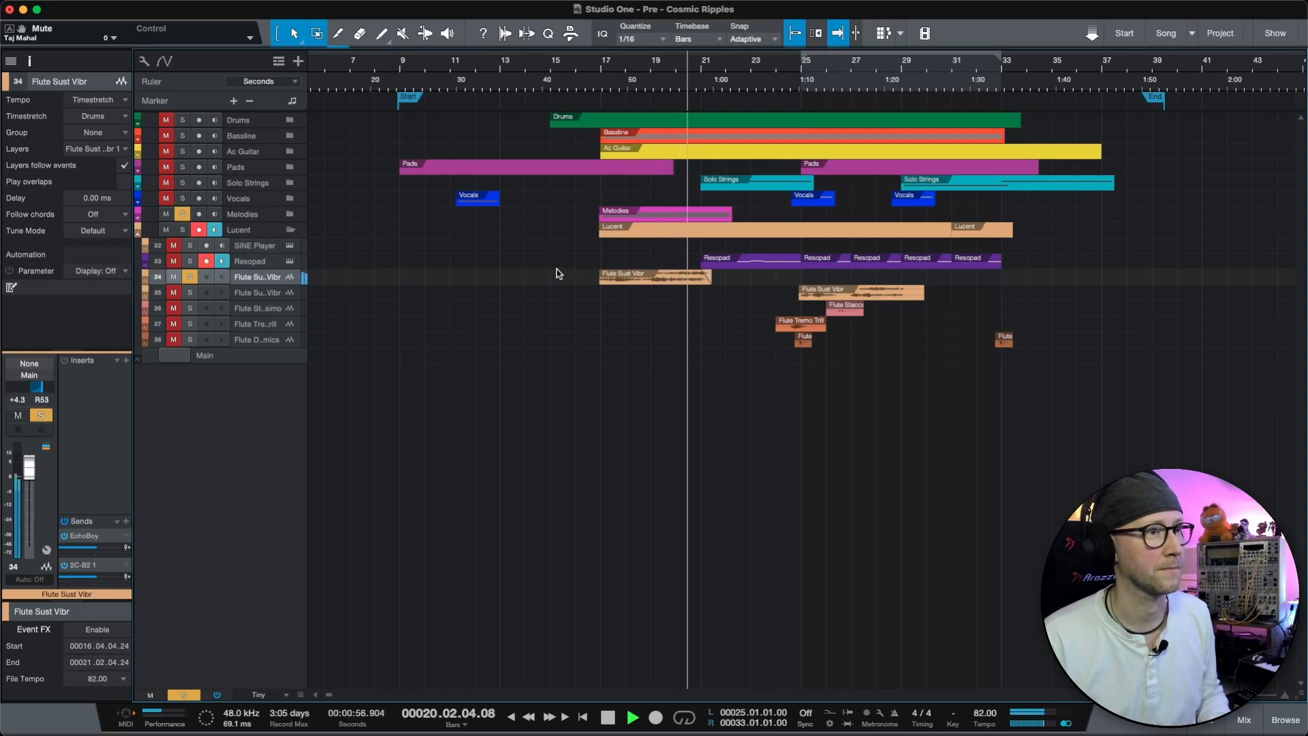
key("space")
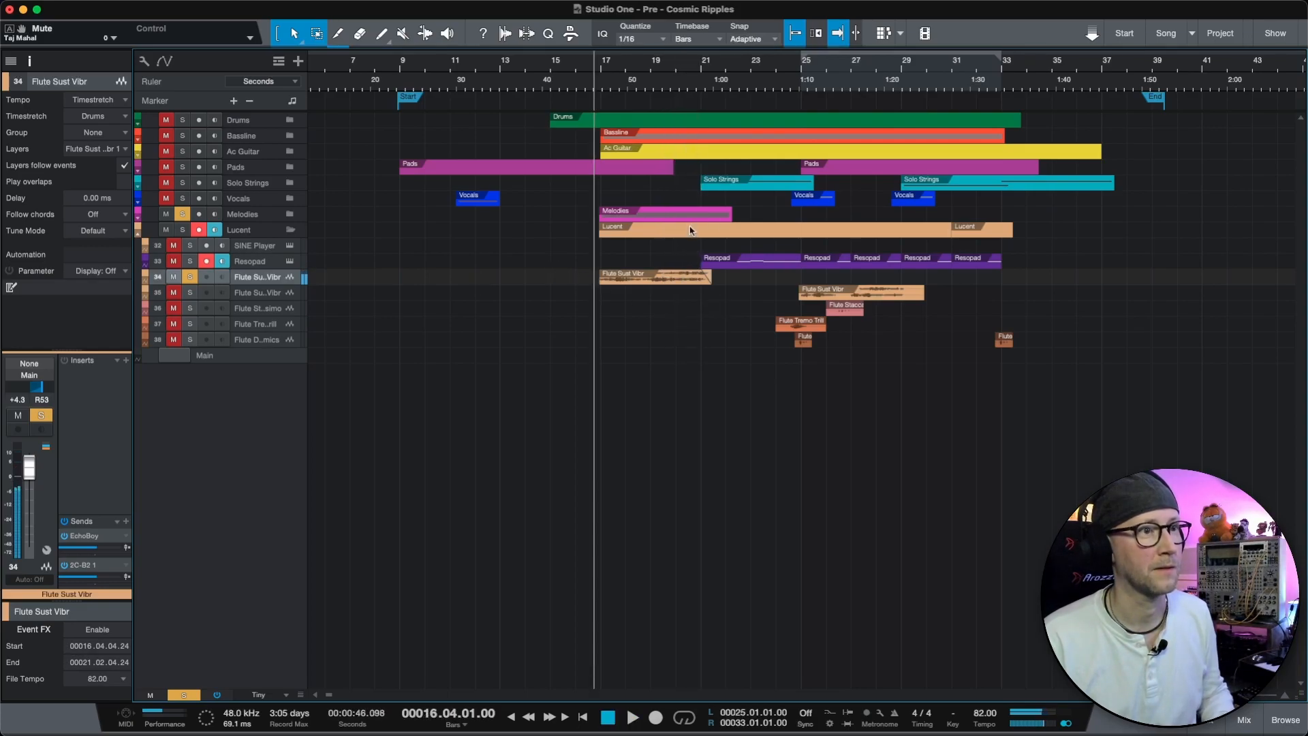
- Solo the second Flute Sust Vibr and Flute Staccatissimo tracks without Melodies and listen to them from just before bar 25
left_click(796, 69)
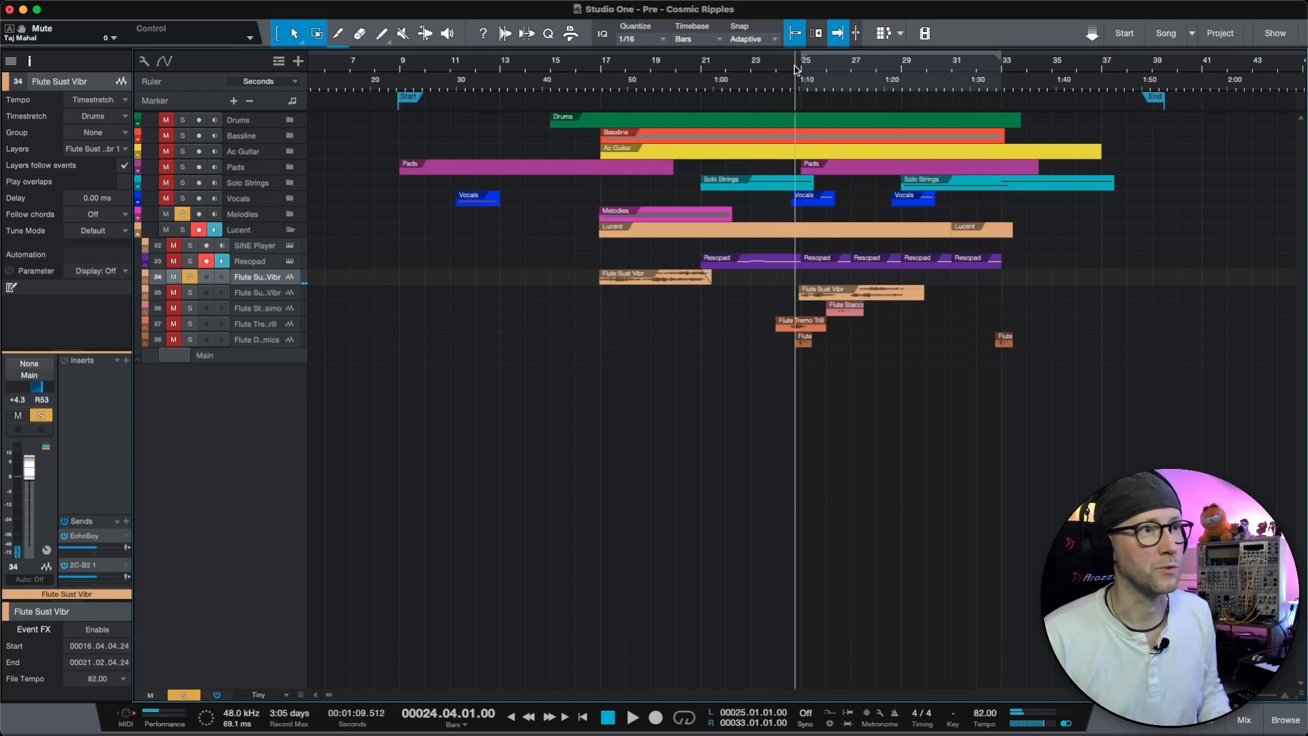
left_click(173, 292)
left_click(174, 308)
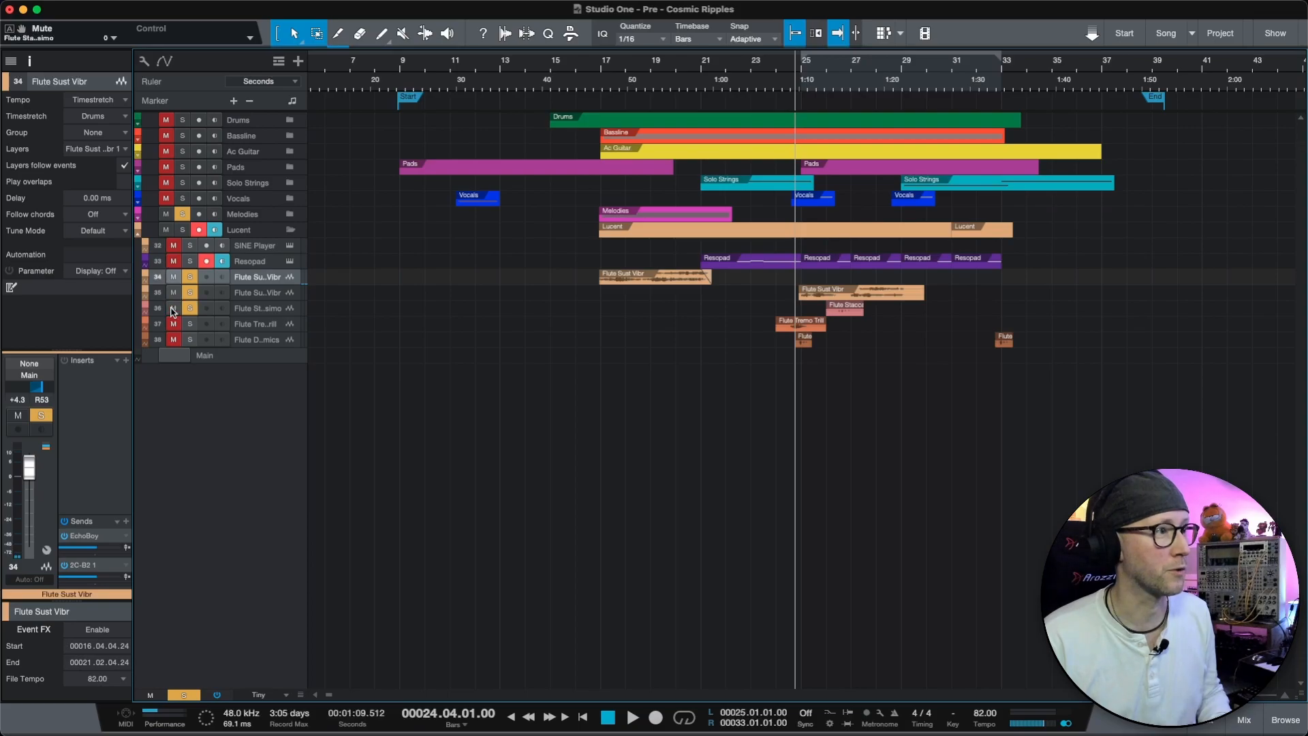
left_click(183, 214)
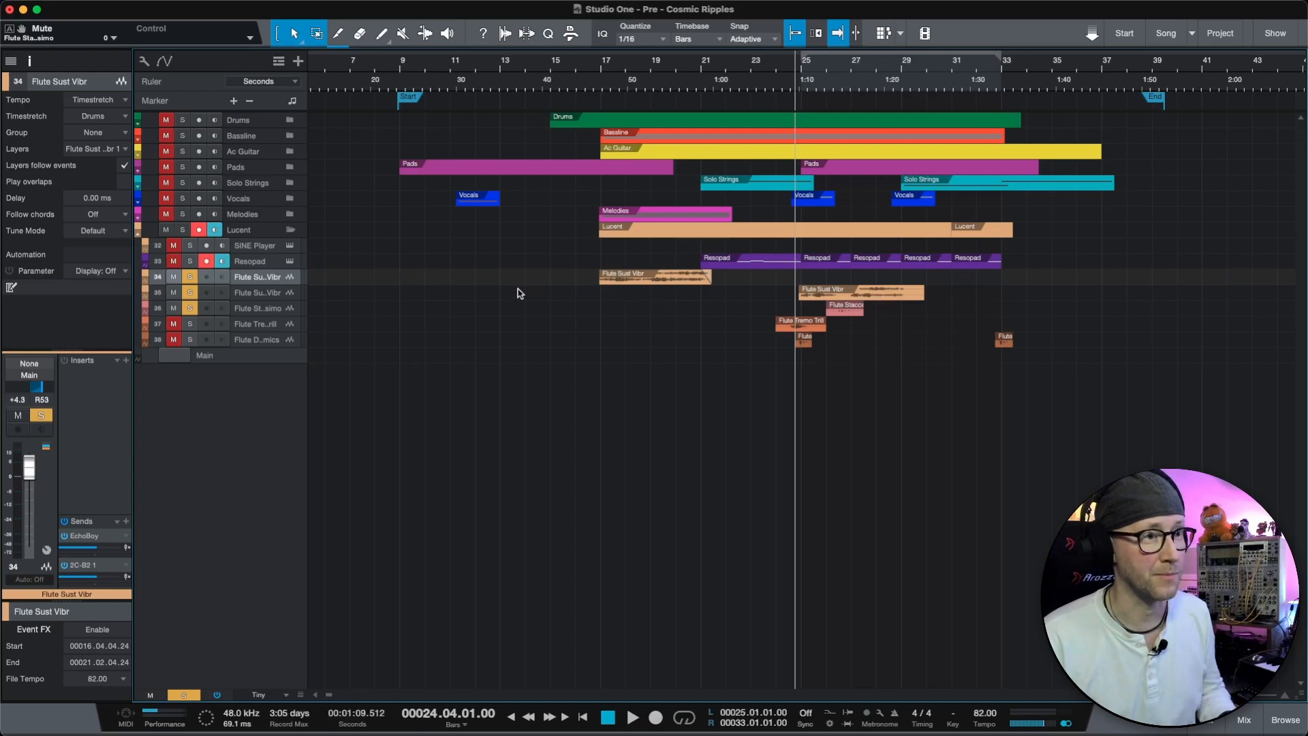
left_click(263, 295)
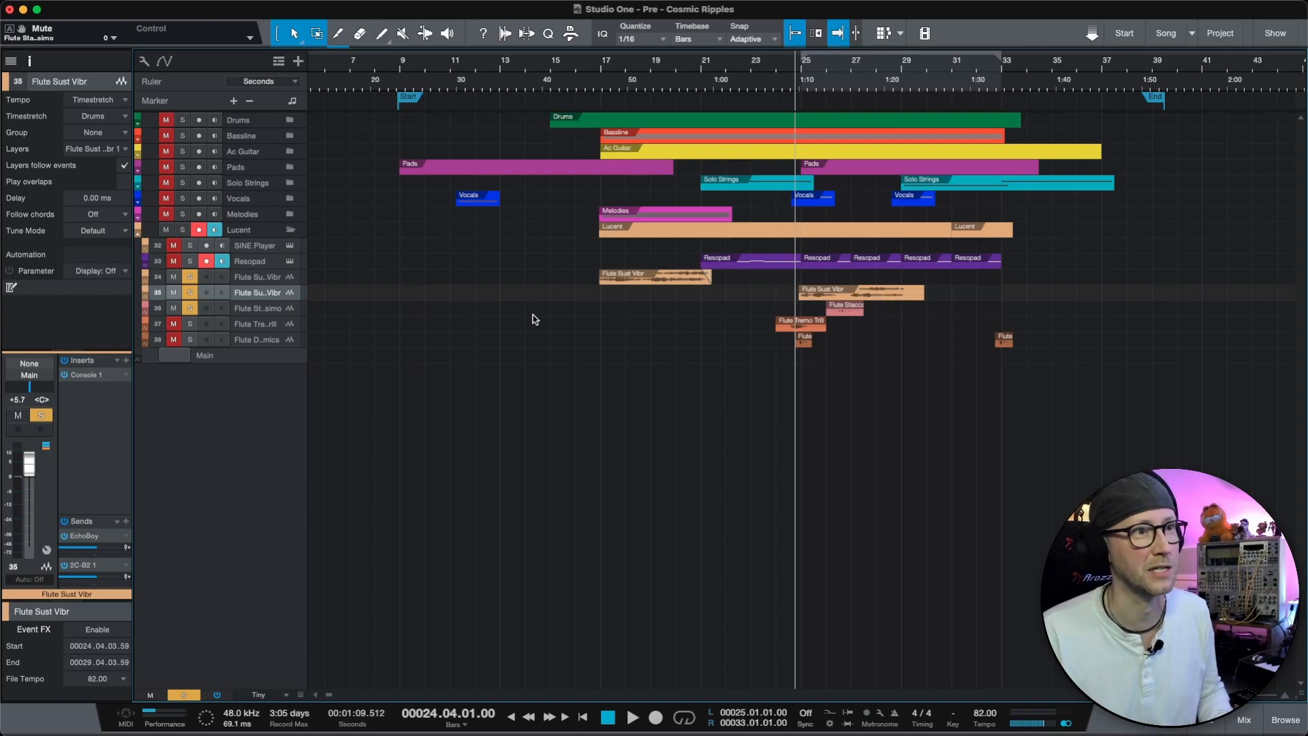
key("space")
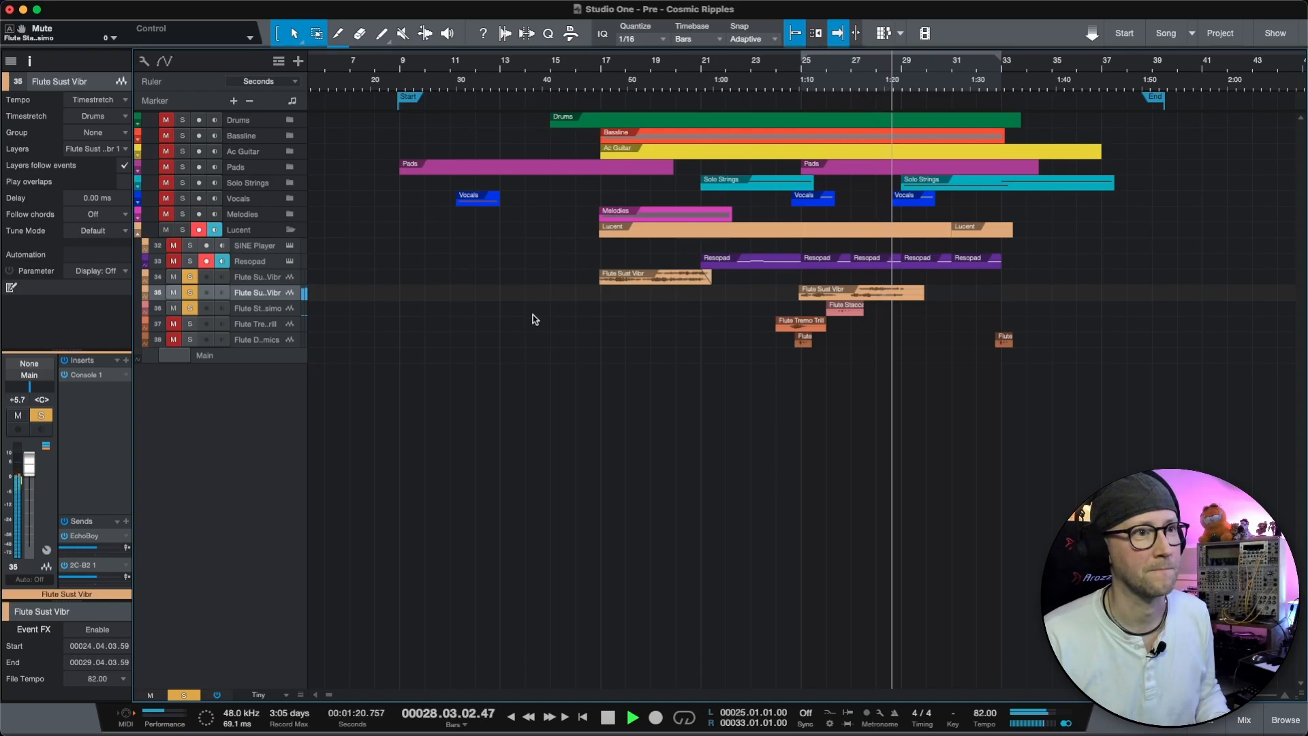
key("space")
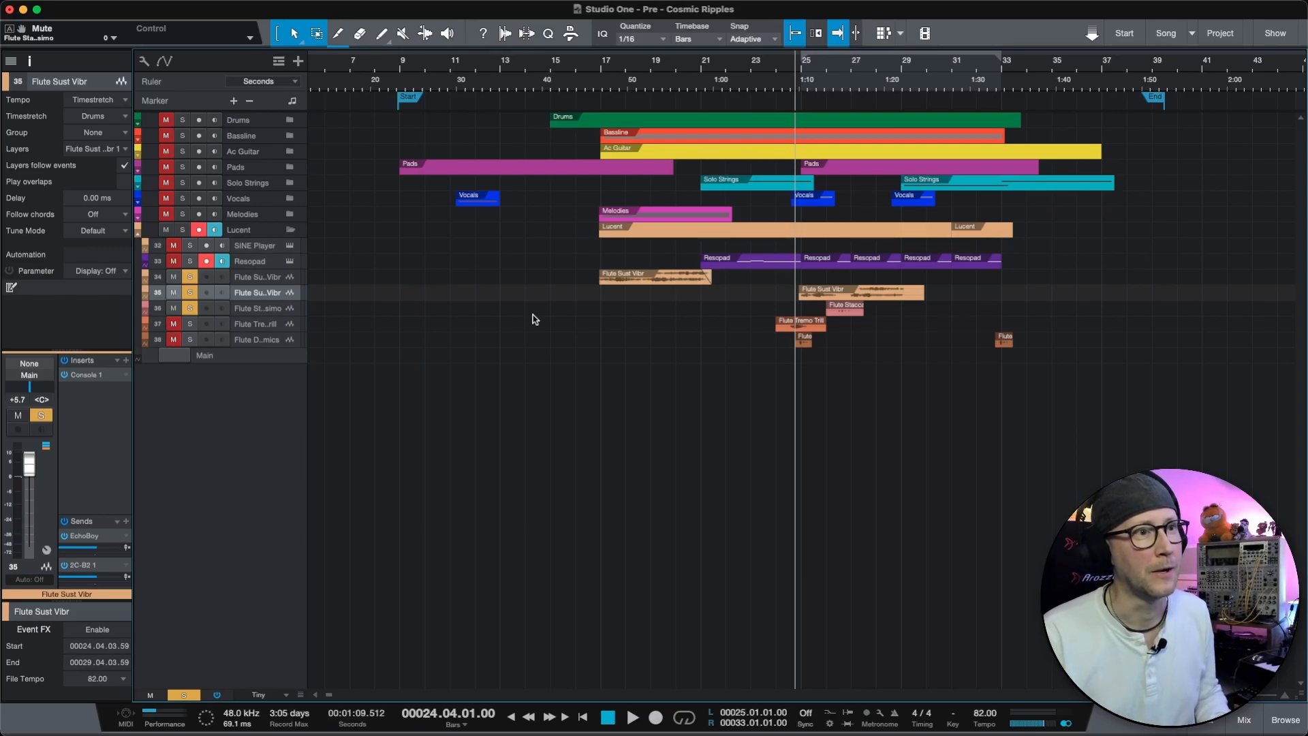
- Solo only the Flute Tremolo Trill track, listen to it from bar 24 beat 3, and stop playback
left_click(788, 68)
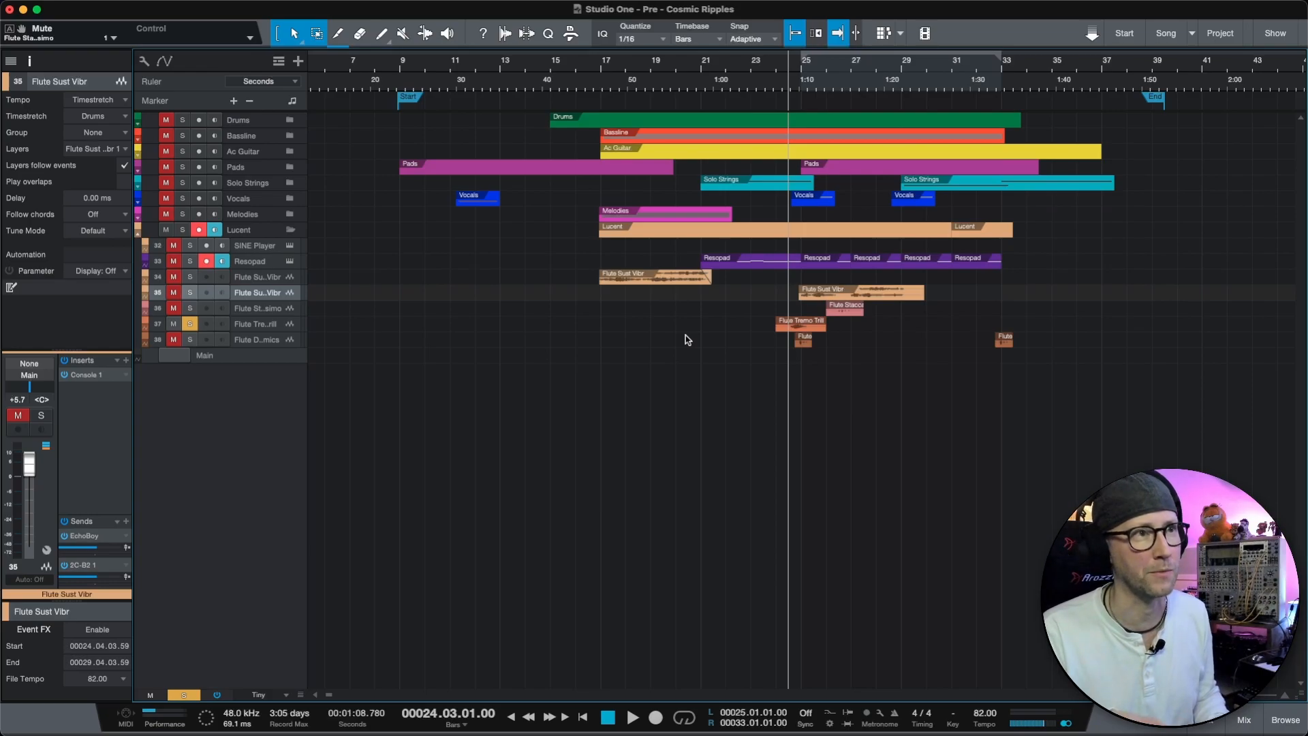
key("space")
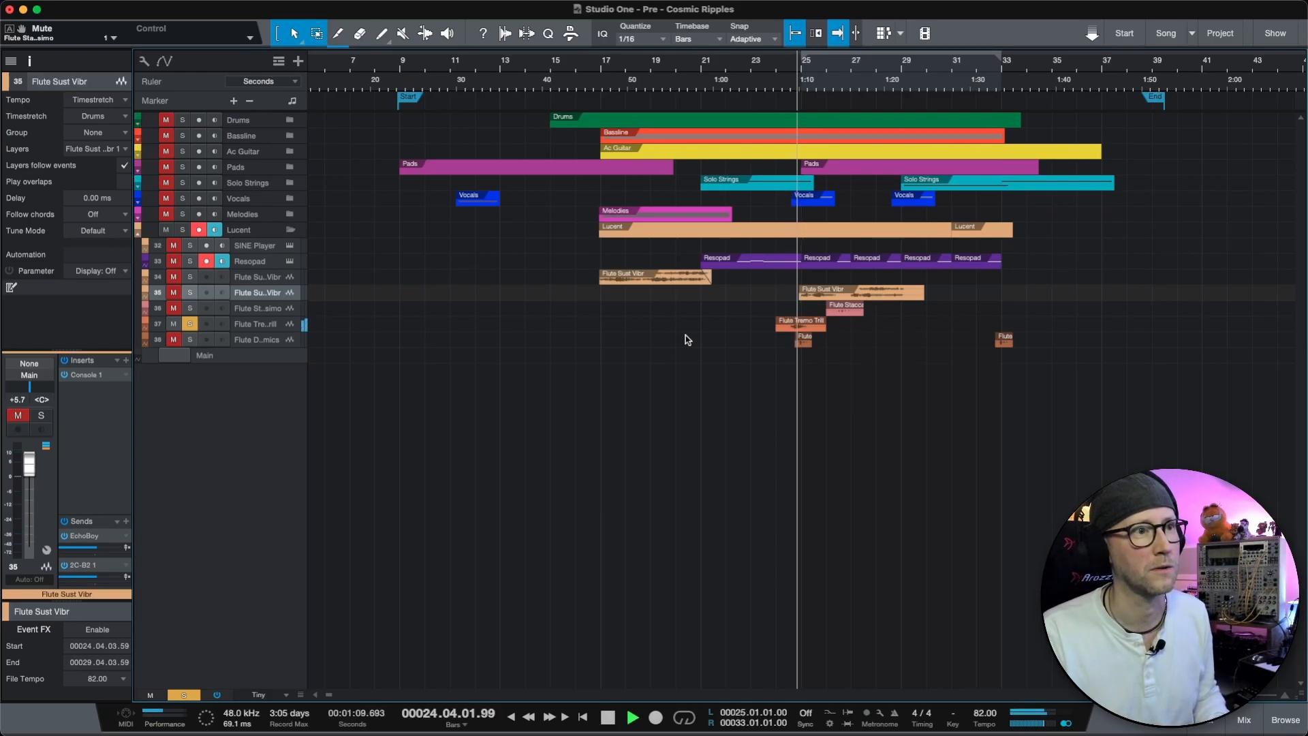
key("space")
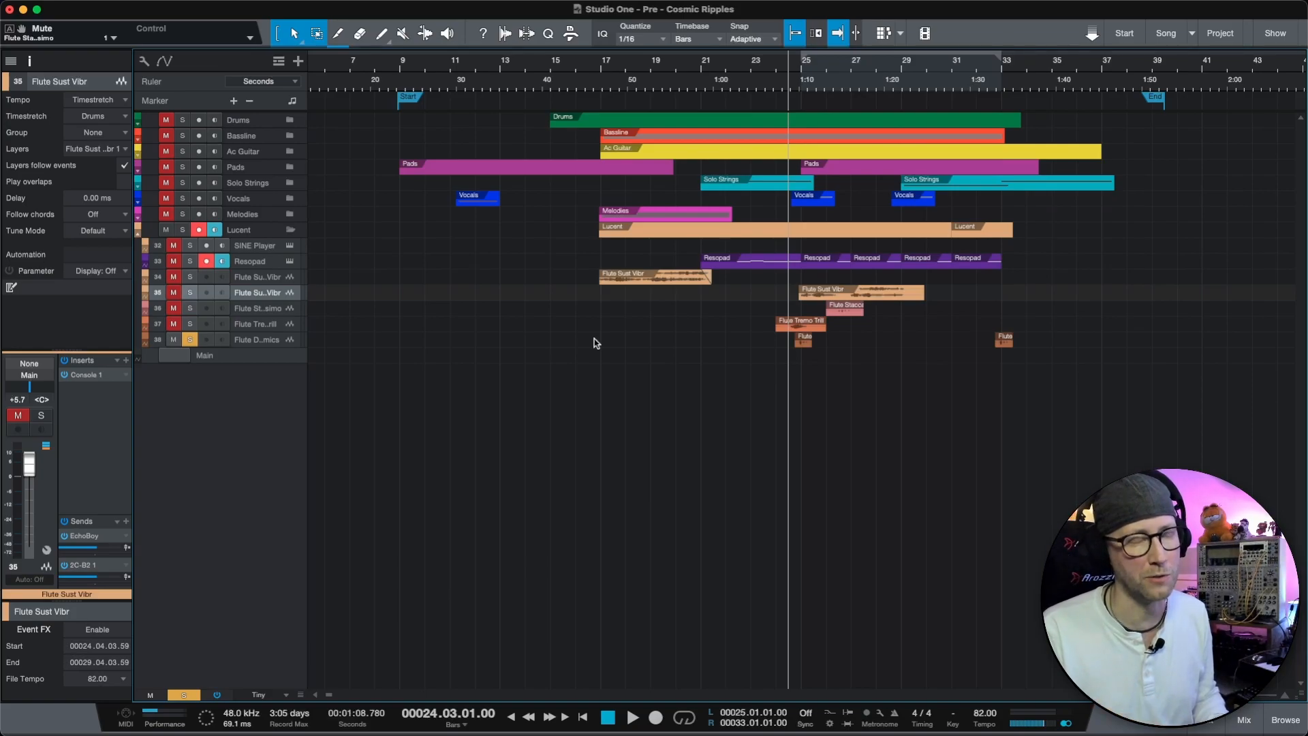
- Listen to the Flute Dynamics track in solo from bar 24 beat 3, stop playback, and release the solo
key("space")
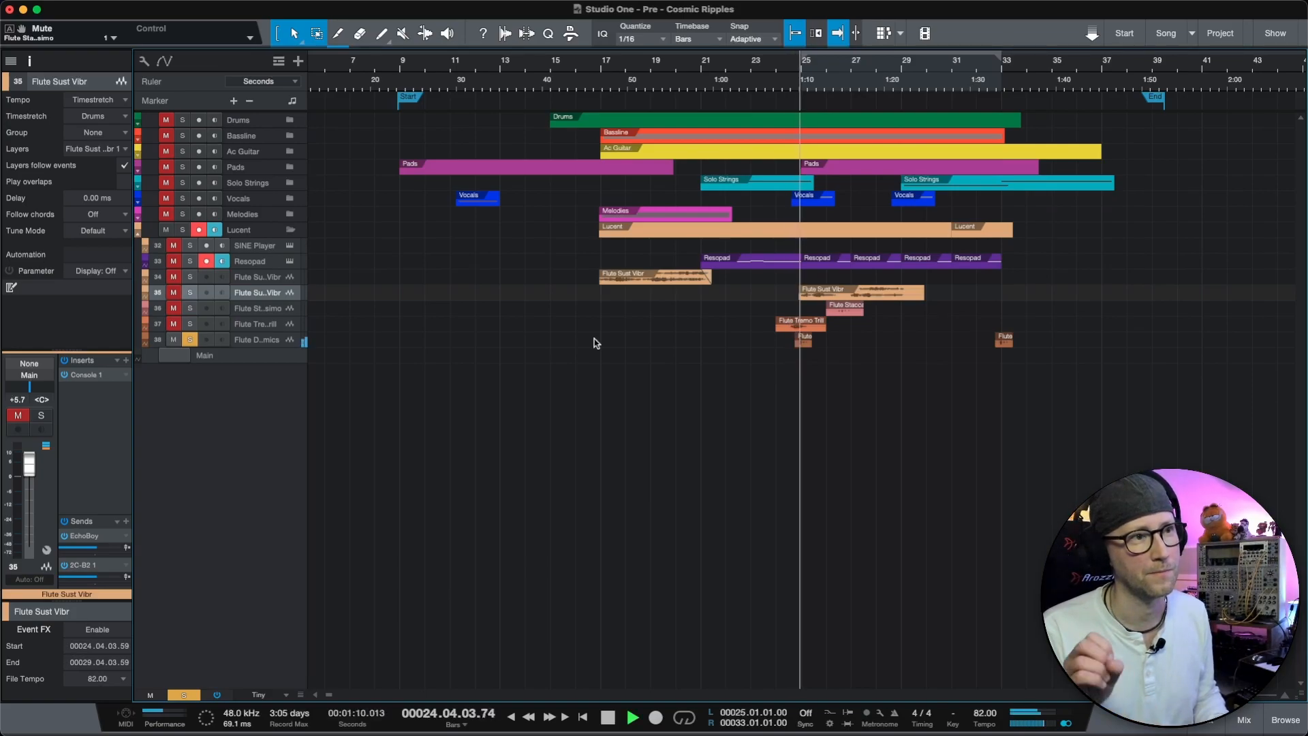
key("space")
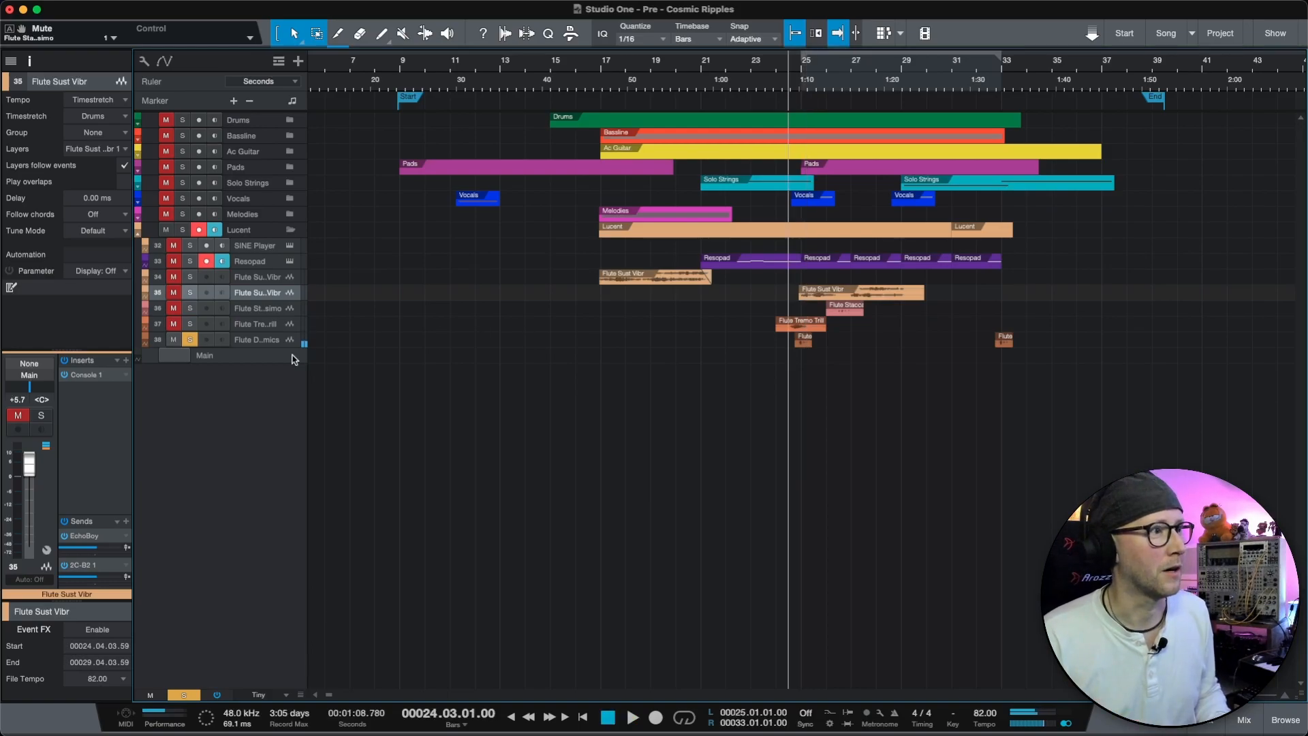
left_click(188, 340)
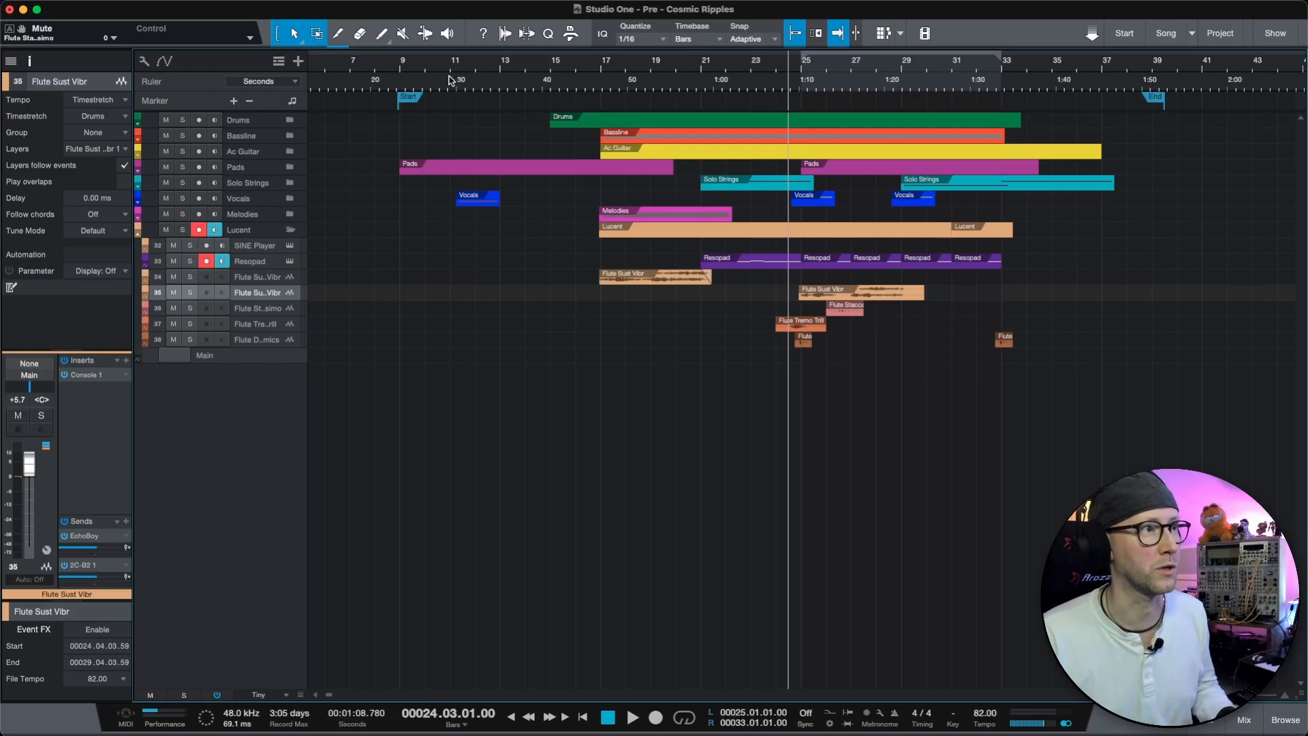
- Play the full song with all tracks from just before bar 9 to past bar 37, and stop playback
left_click(395, 68)
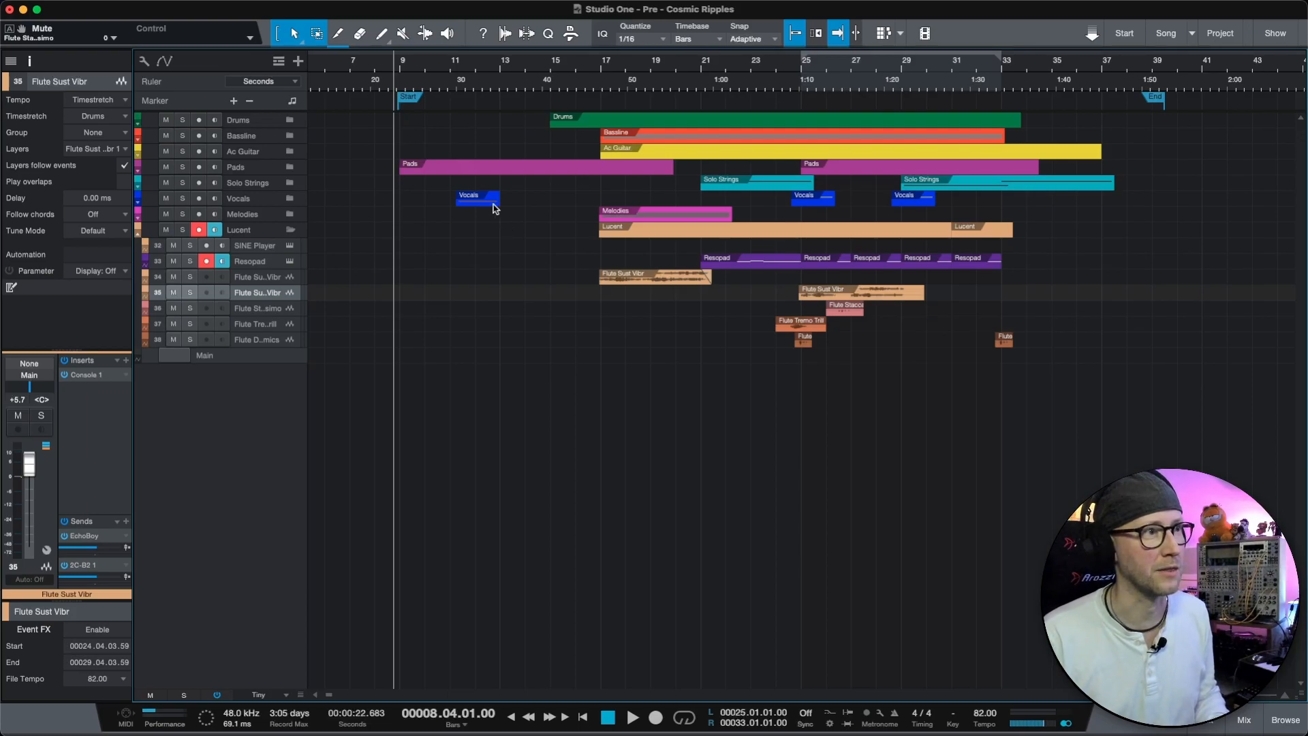
key("space")
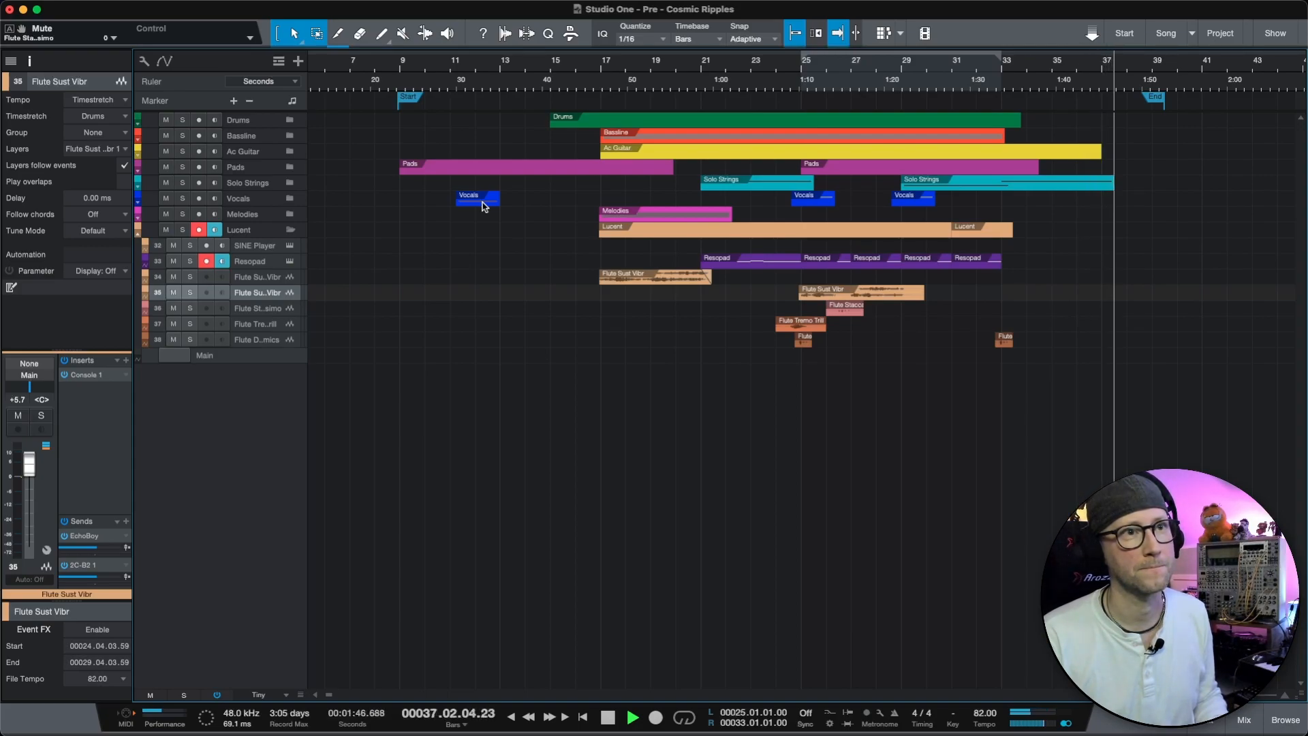
key("space")
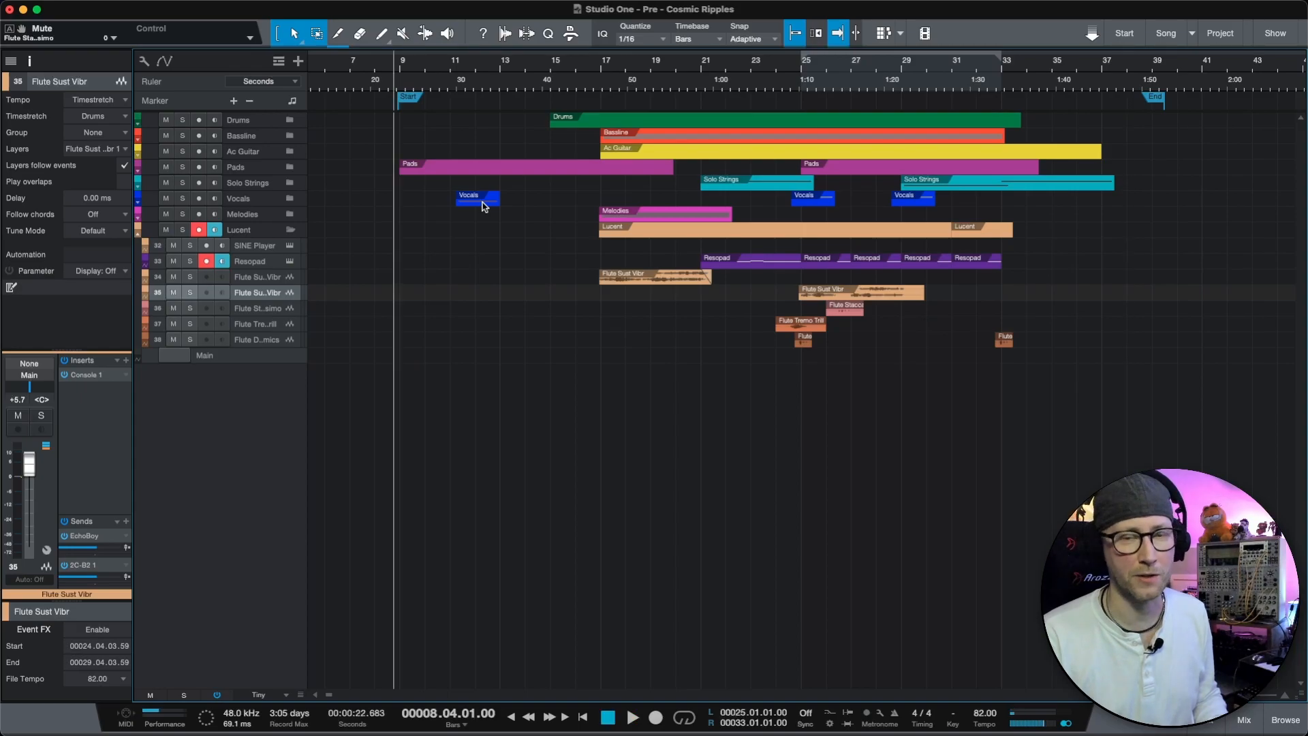